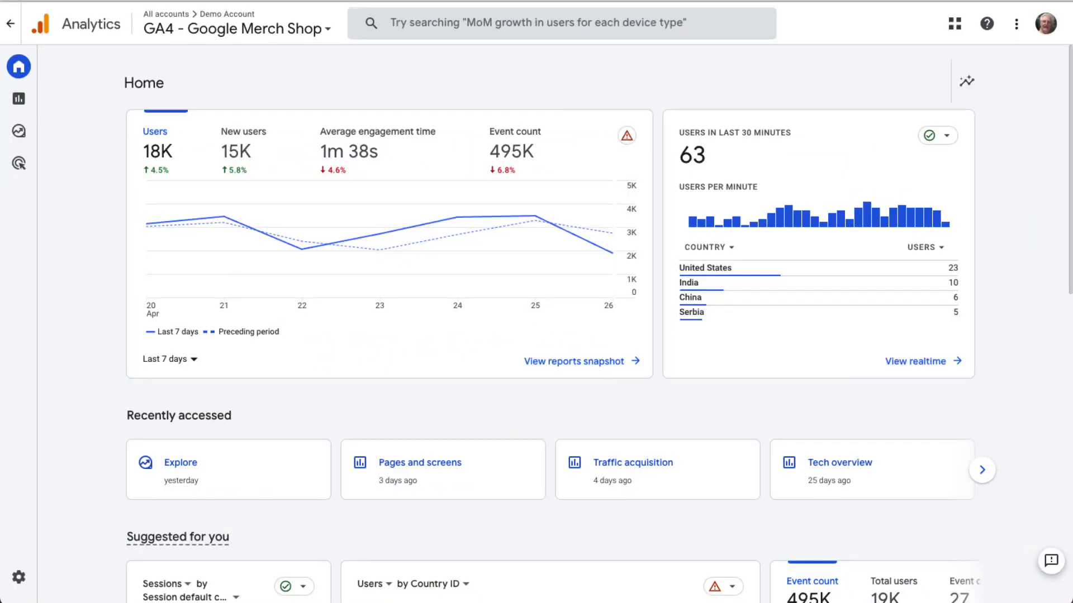
Open MonsterInsights Reports under Insights to show the Overview report for March 28 – April 26, 2023.
scroll(567, 324, down, 5)
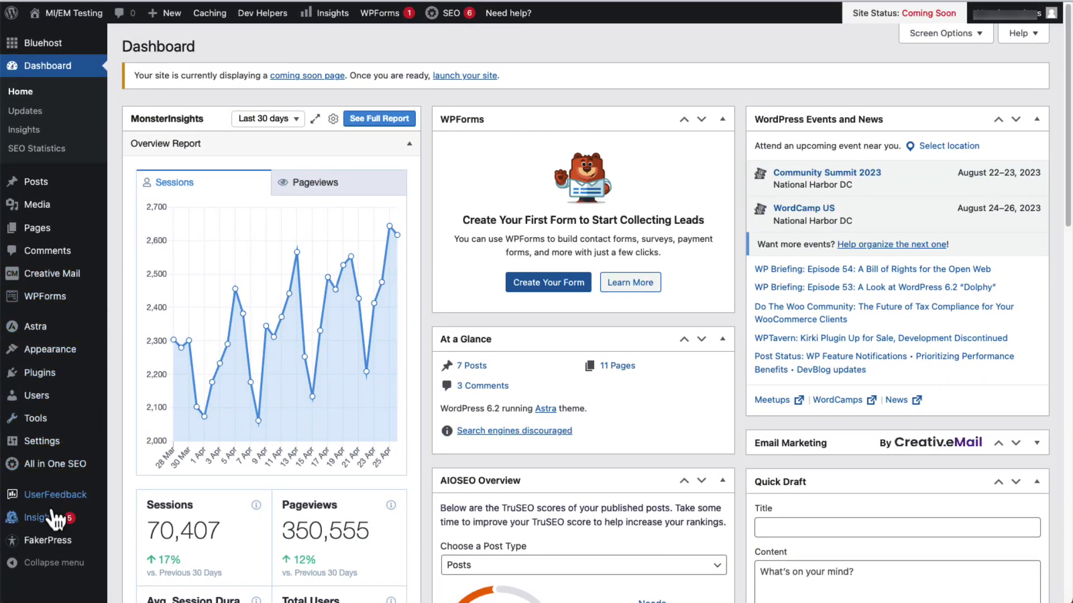
mouse_move(53, 520)
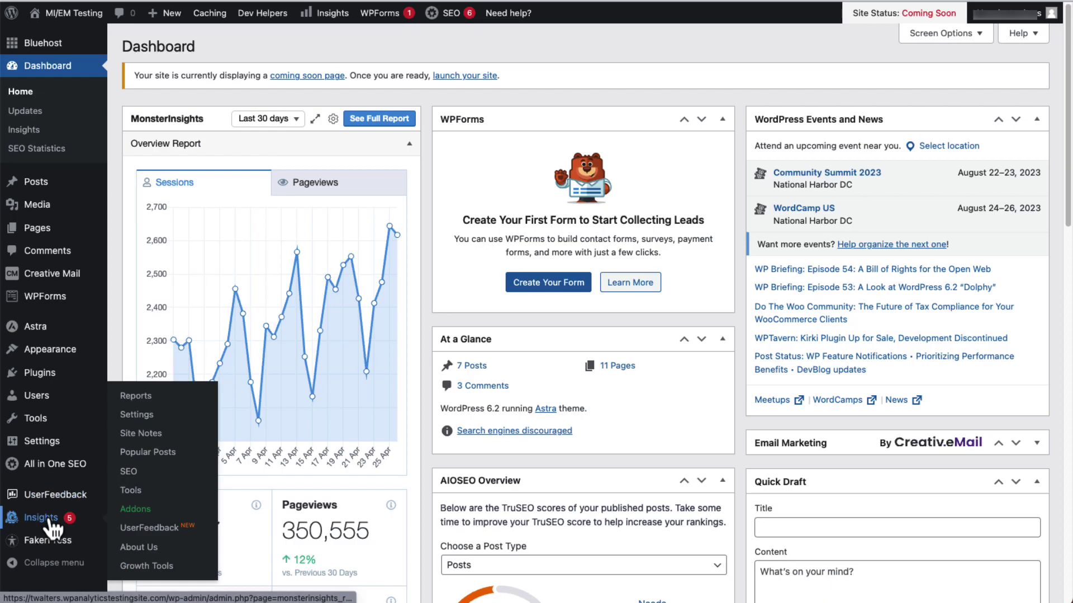
click(136, 398)
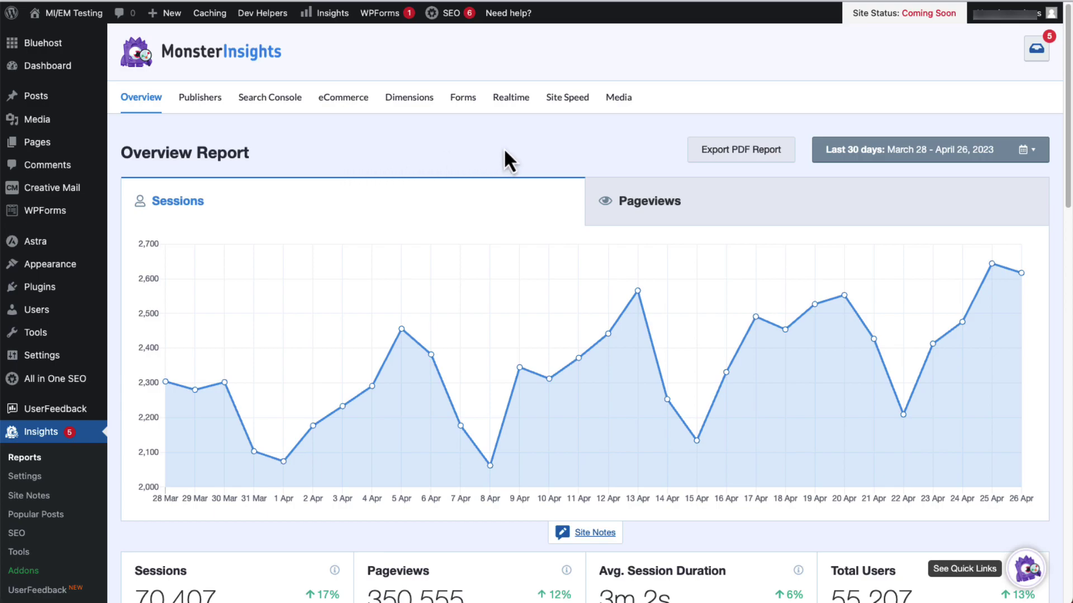
click(863, 163)
click(864, 162)
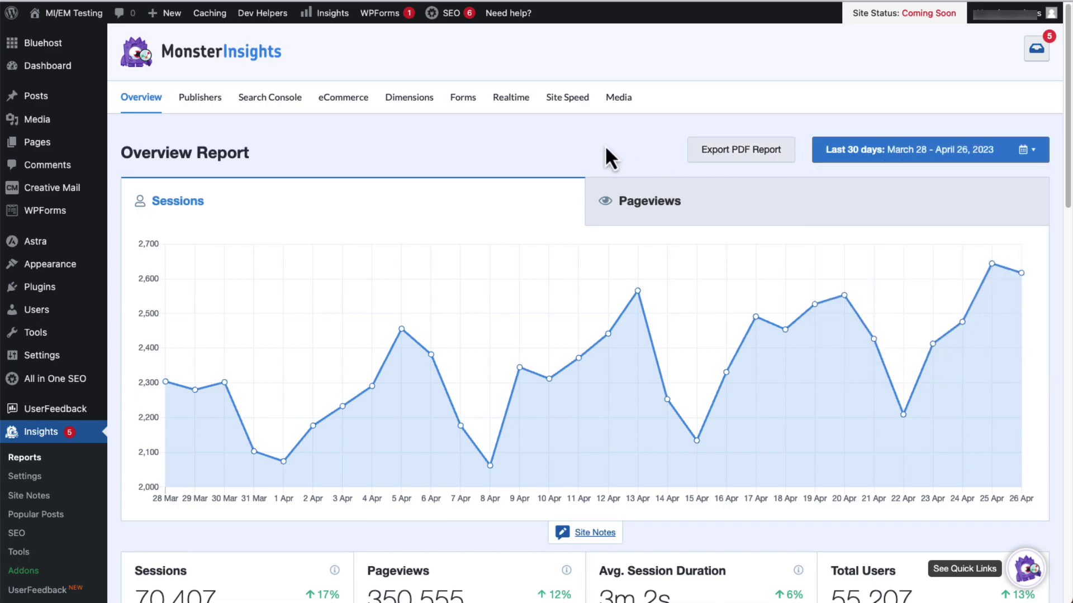
click(654, 204)
click(546, 202)
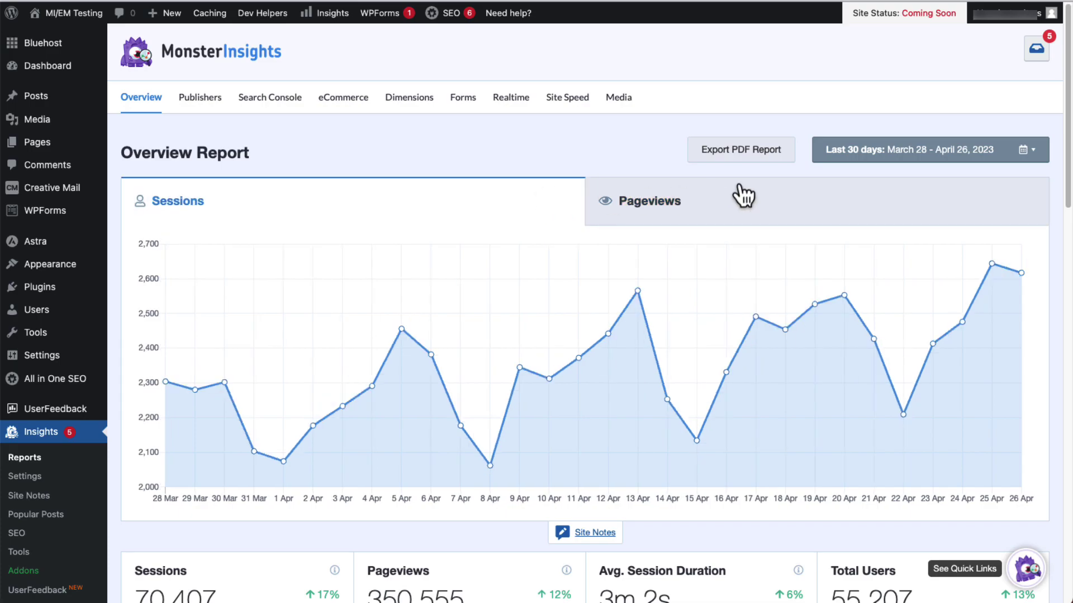
scroll(1057, 211, down, 5)
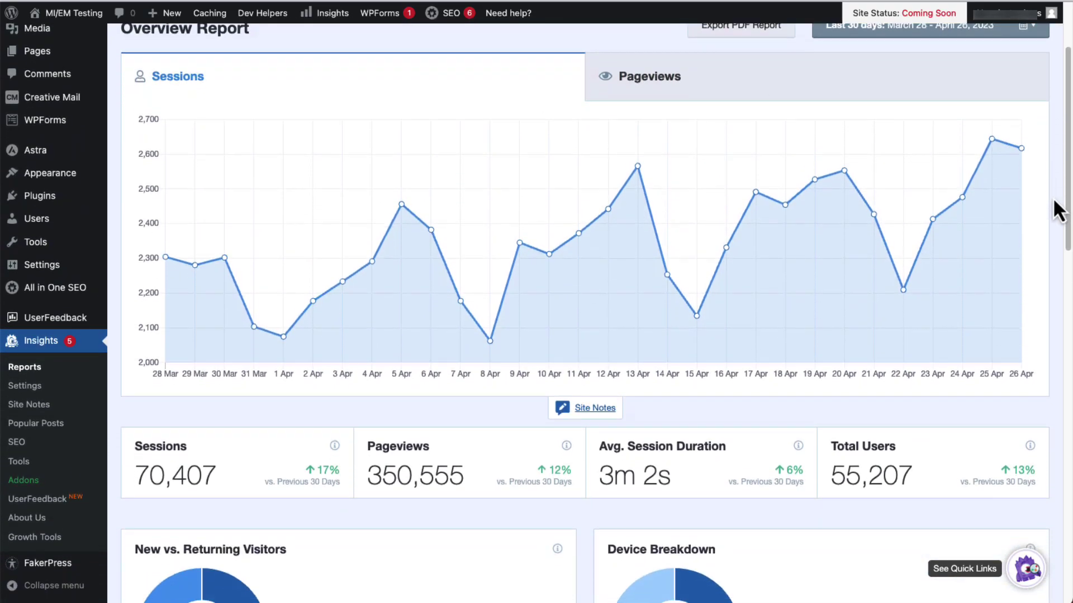
scroll(1056, 206, down, 1)
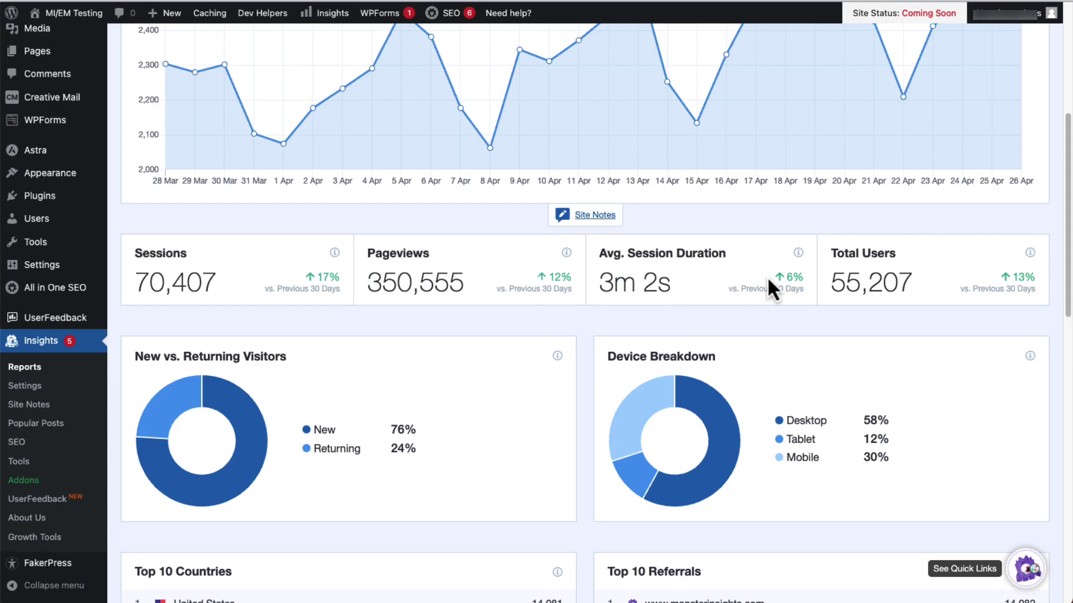
scroll(1056, 323, down, 3)
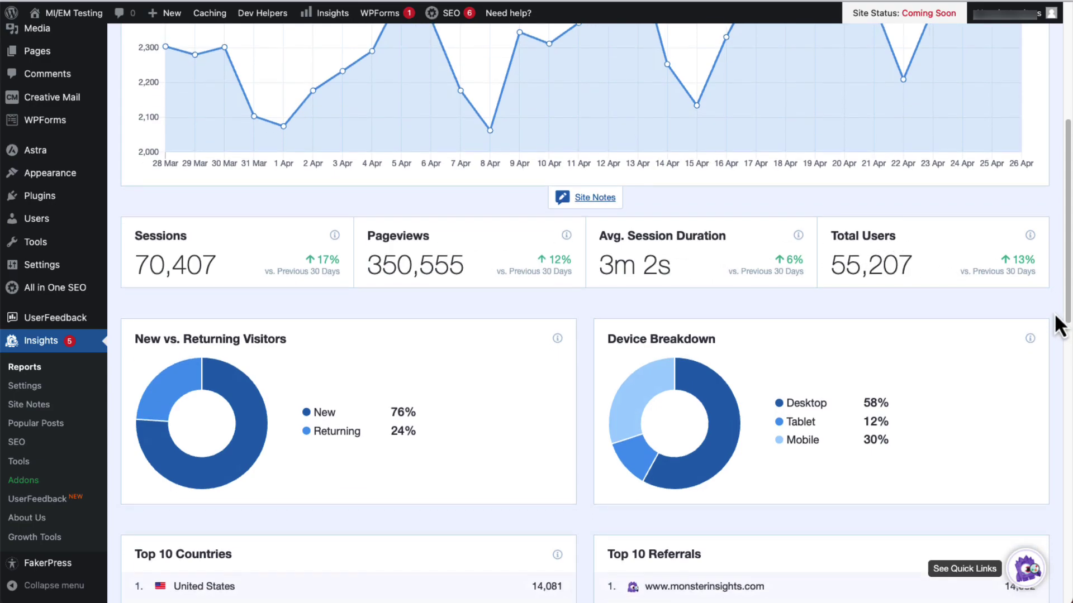
scroll(1054, 313, down, 2)
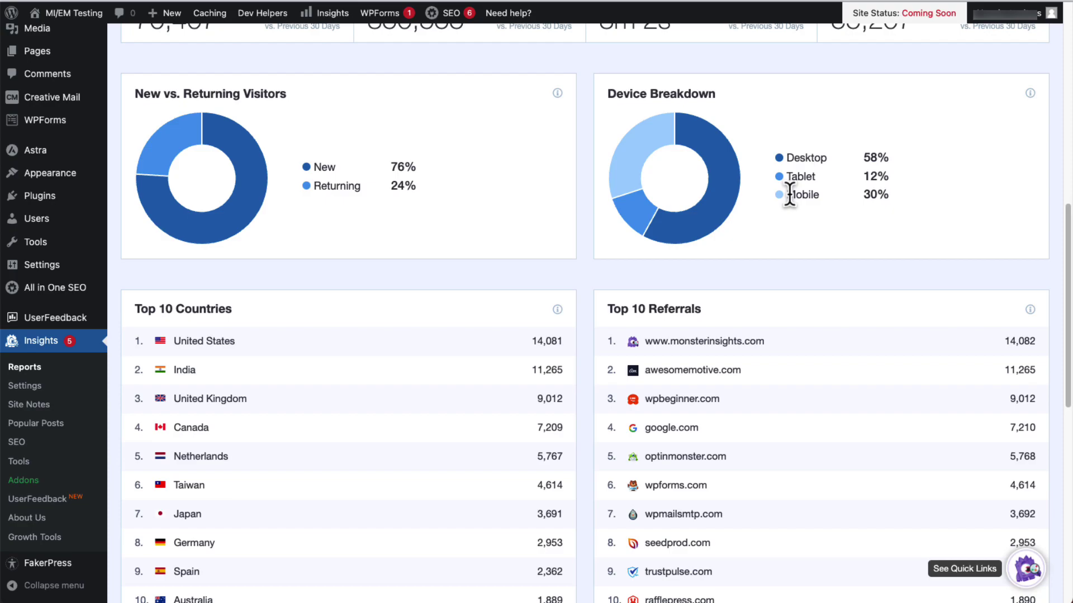
scroll(979, 209, down, 2)
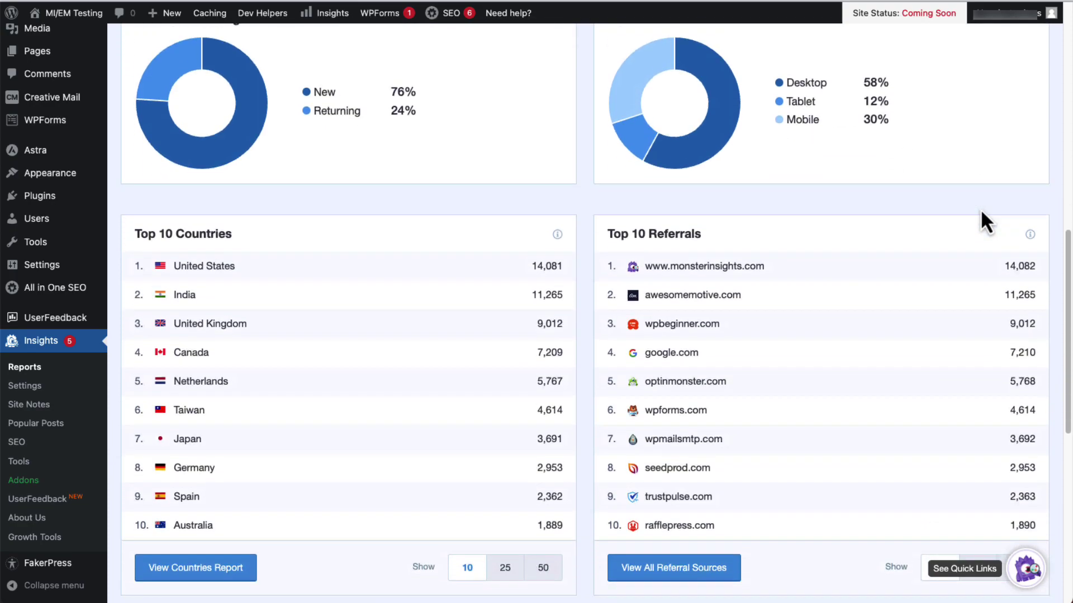
scroll(981, 209, down, 2)
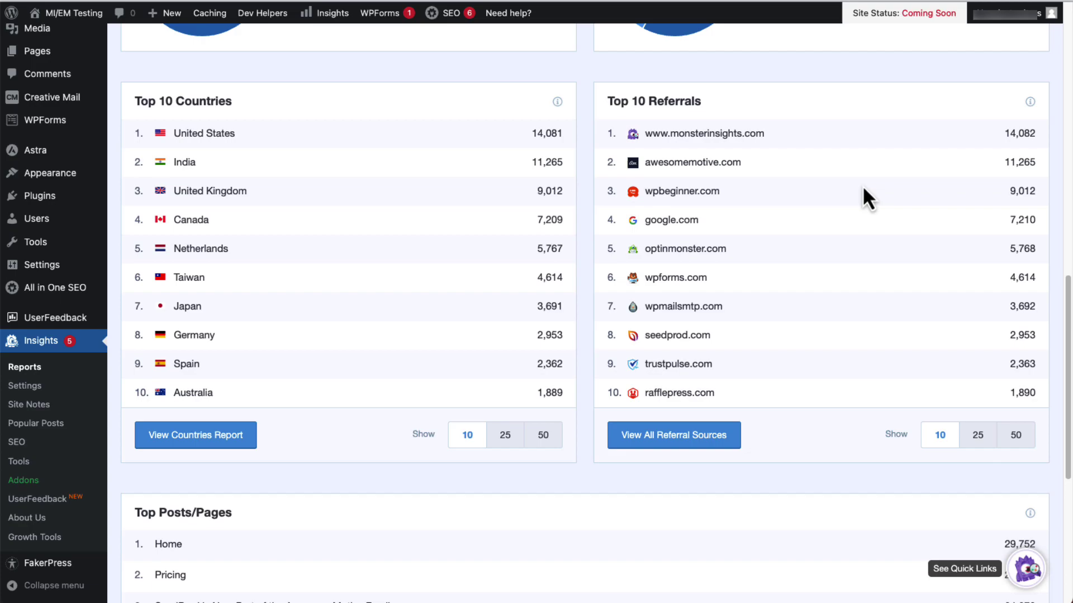
scroll(864, 188, down, 3)
scroll(862, 186, down, 3)
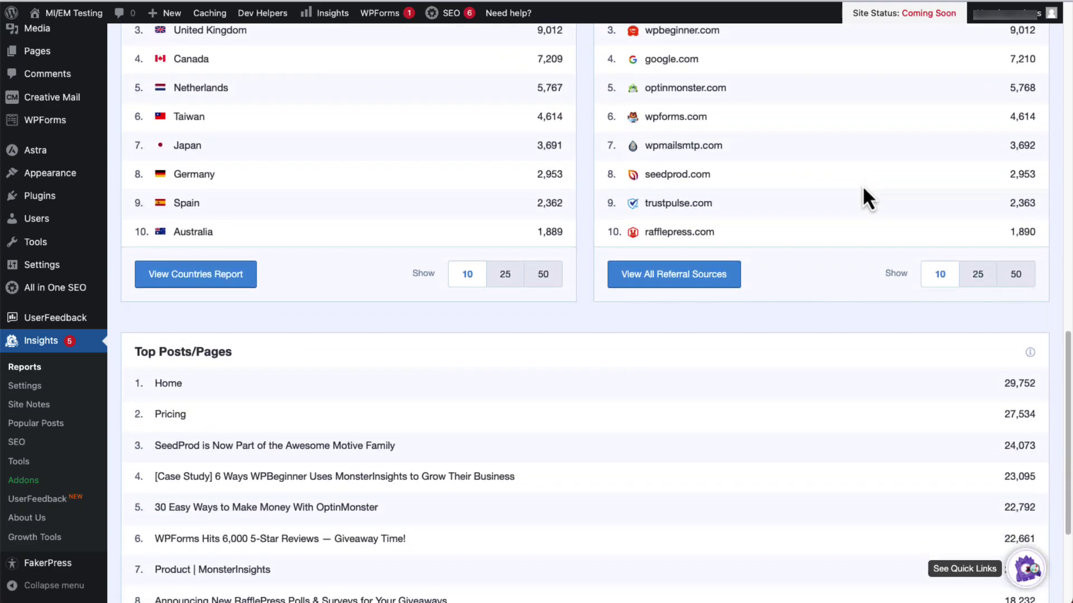
scroll(863, 188, down, 2)
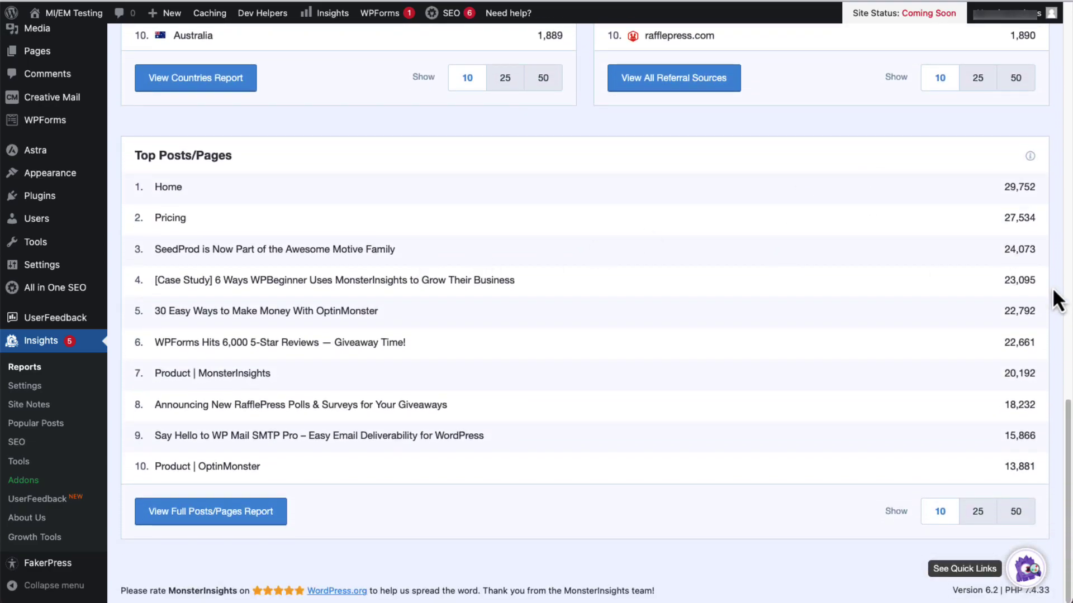
scroll(1056, 299, up, 20)
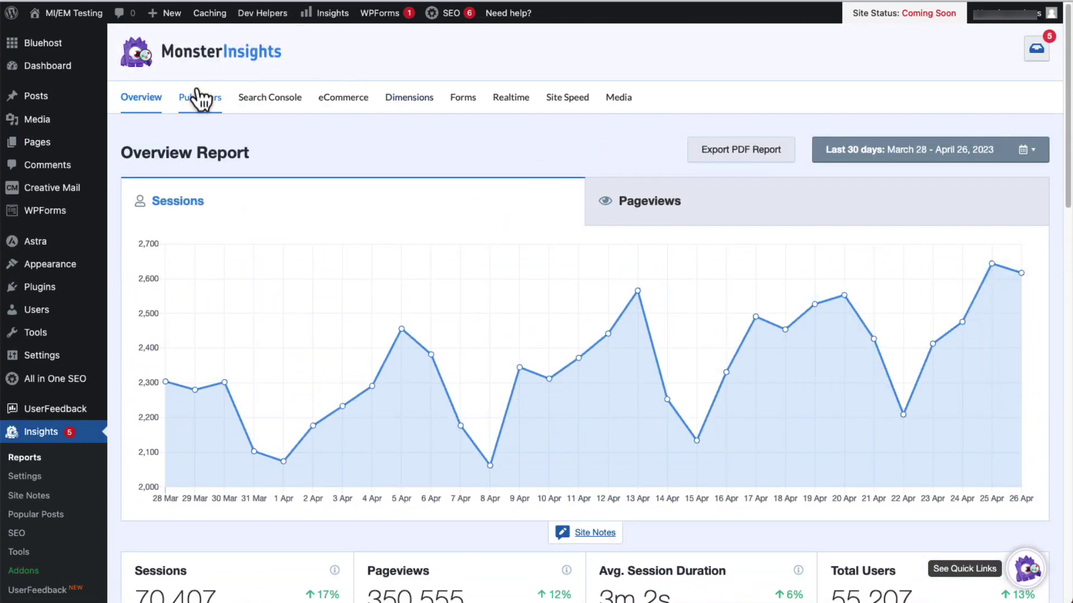
Open the Publishers report and scroll through its landing pages, exit pages, links and audience panels.
click(200, 98)
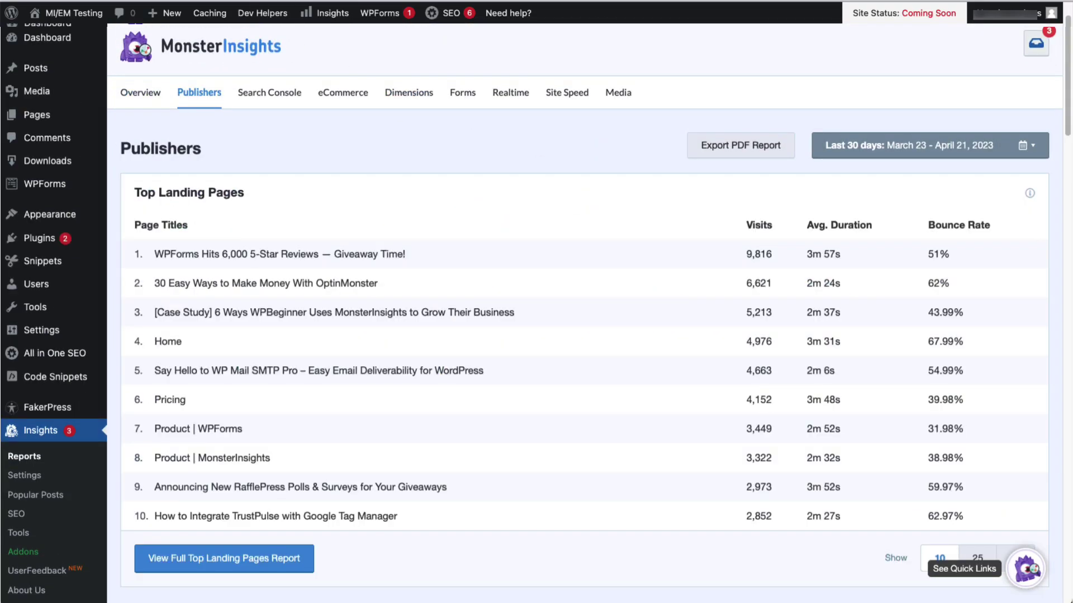
scroll(585, 313, down, 6)
scroll(584, 313, down, 10)
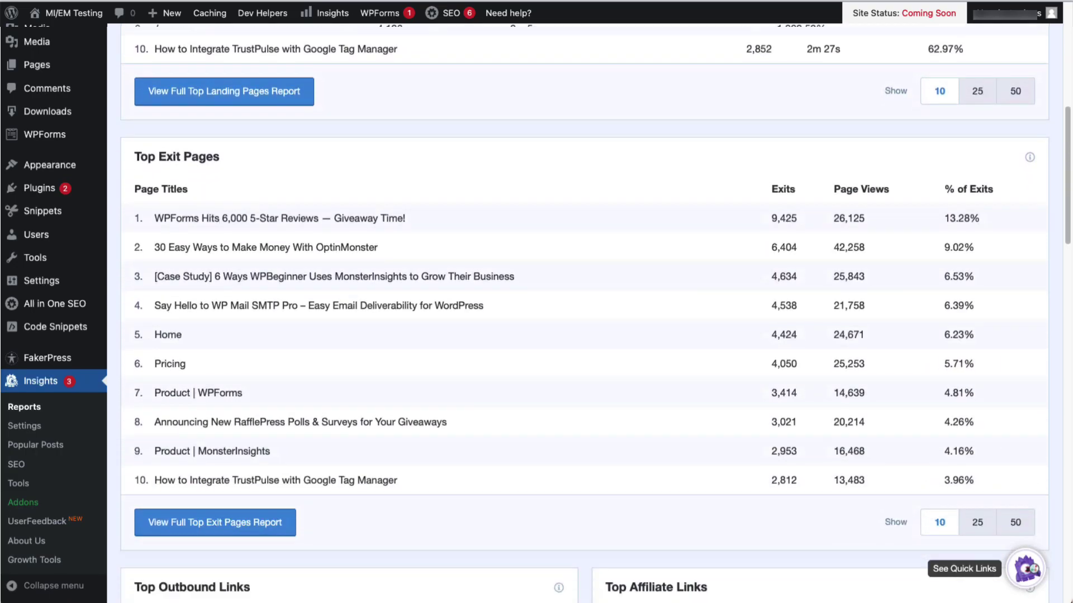
scroll(584, 313, down, 6)
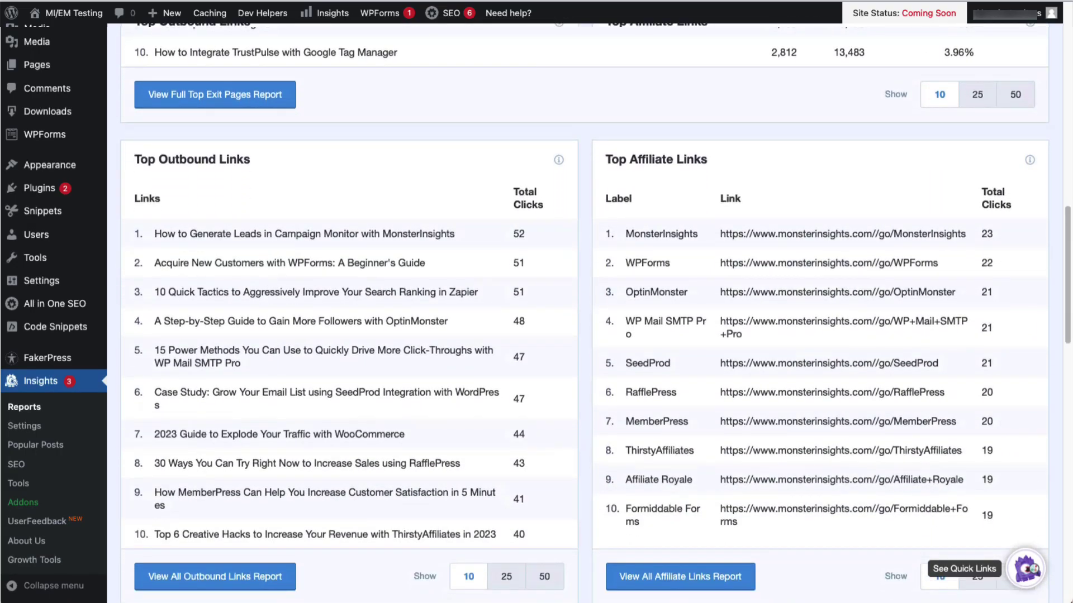
scroll(584, 313, down, 4)
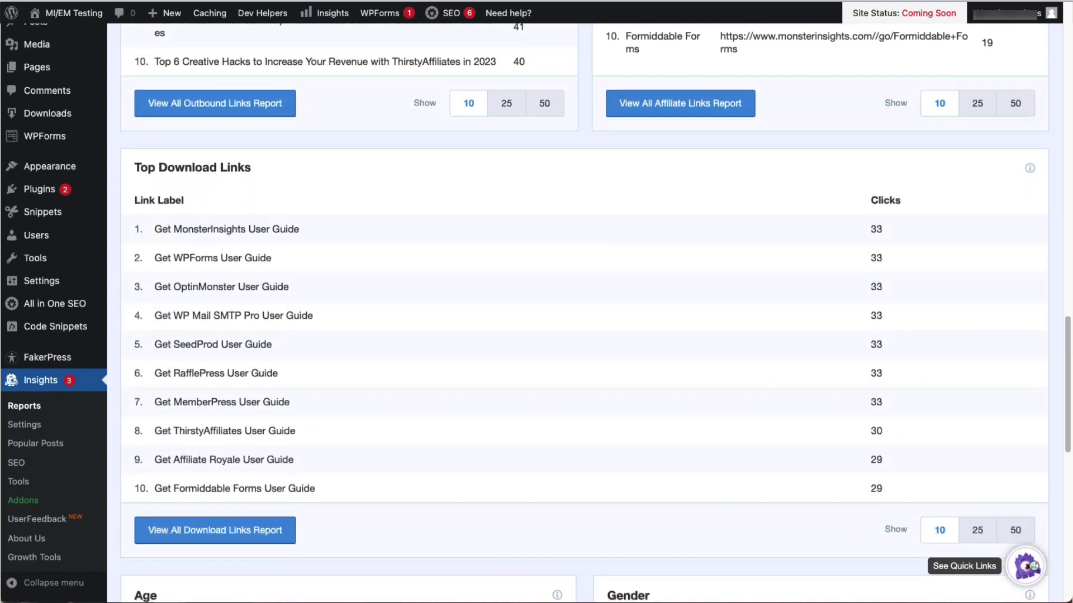
scroll(585, 313, down, 7)
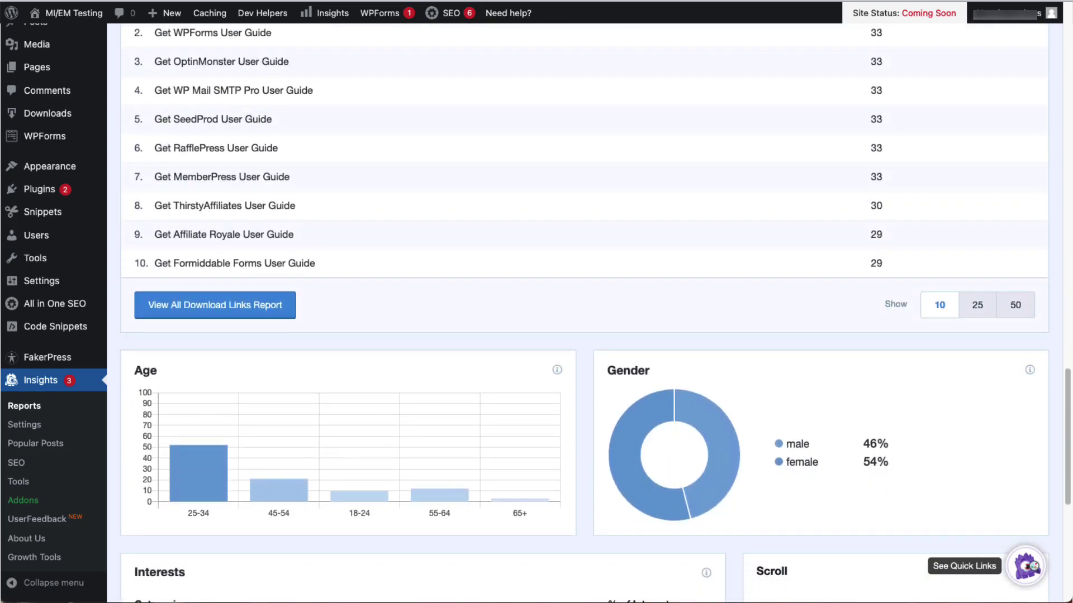
scroll(584, 313, down, 1)
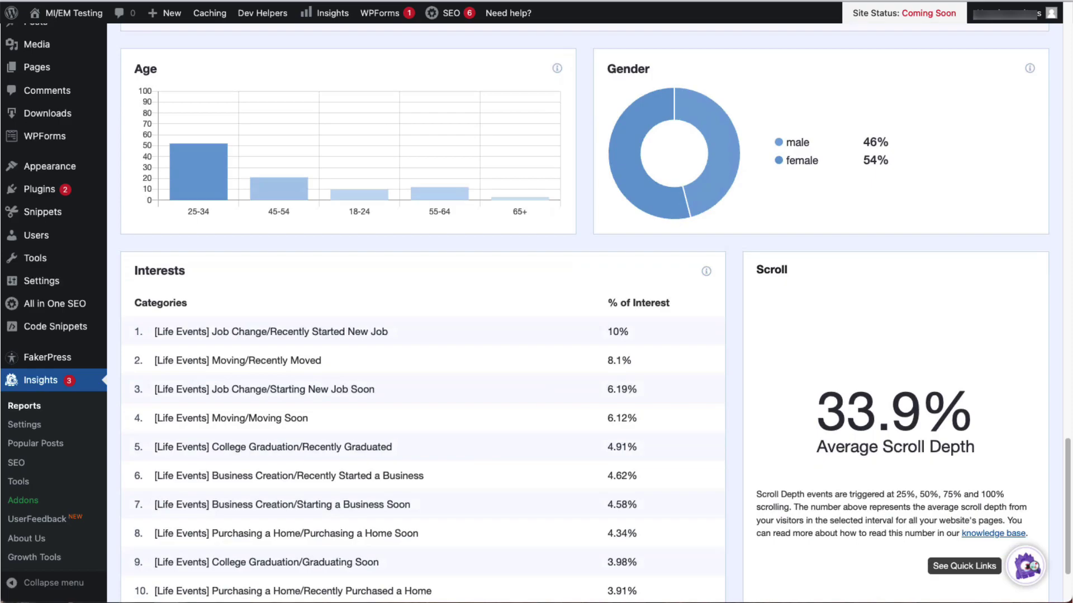
scroll(584, 312, down, 2)
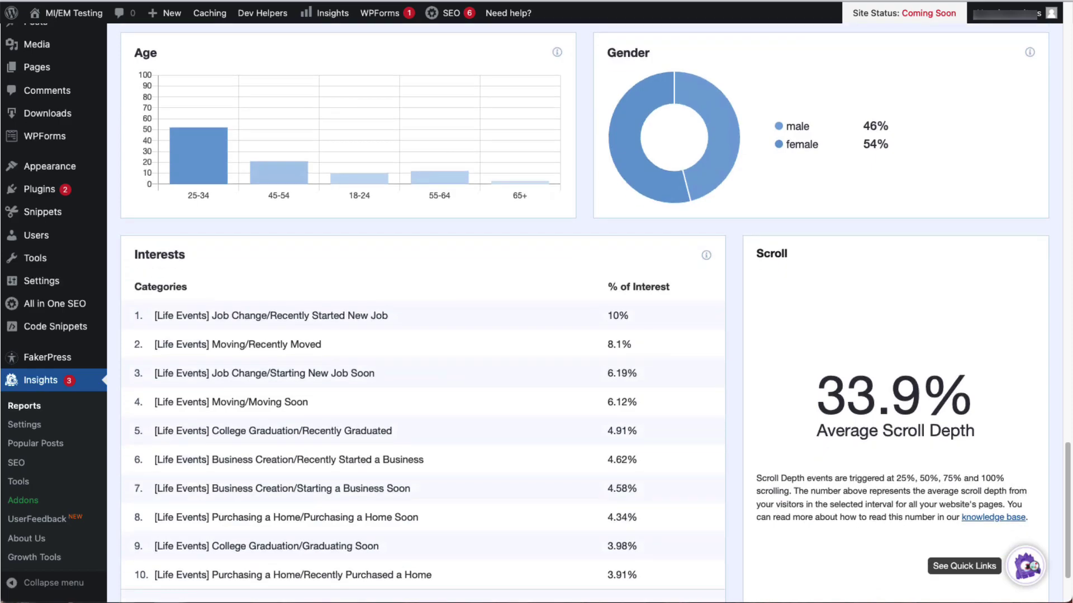
scroll(584, 313, up, 20)
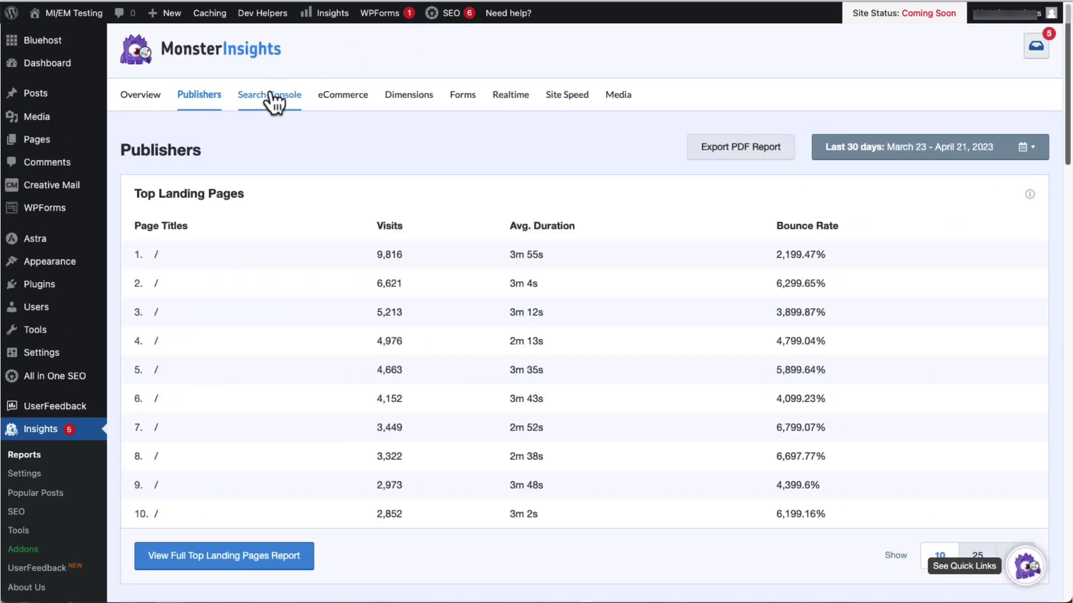
Move past Search Console to the eCommerce report and review its conversion sources and cart totals.
click(274, 98)
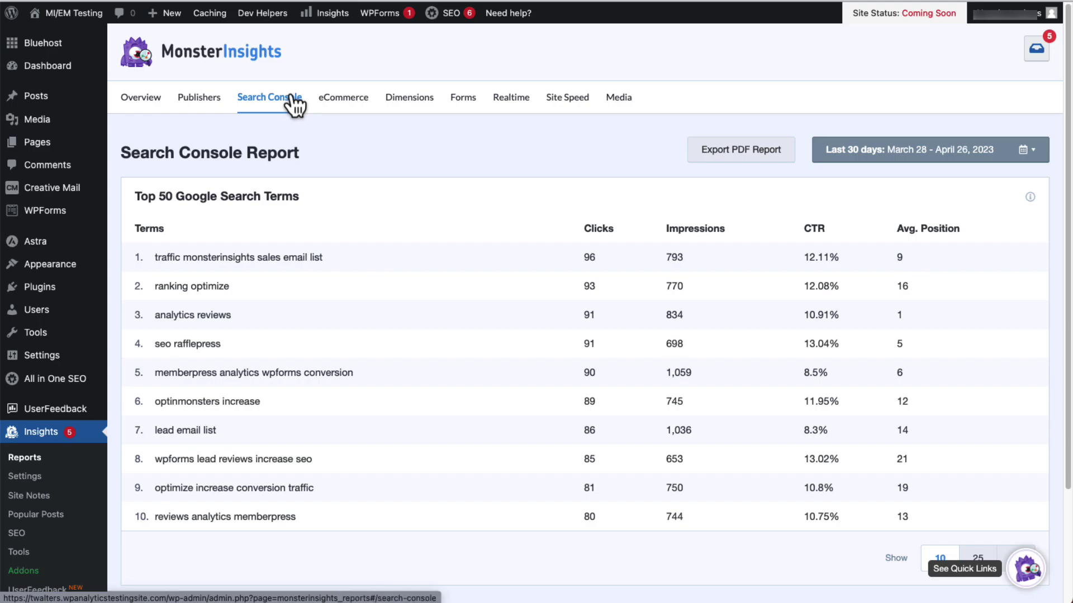
click(342, 112)
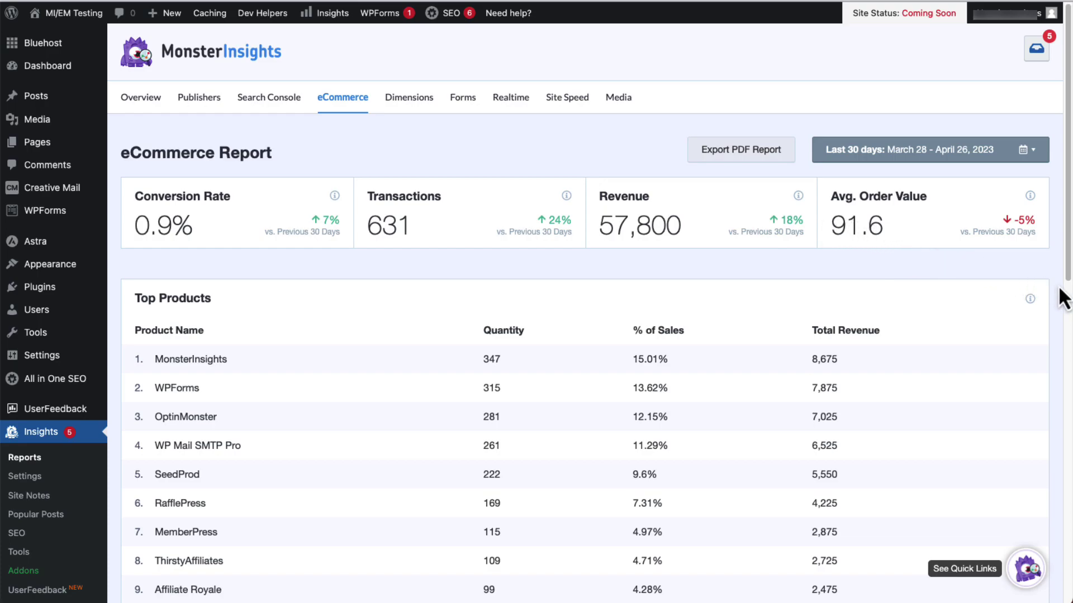
scroll(1063, 299, down, 5)
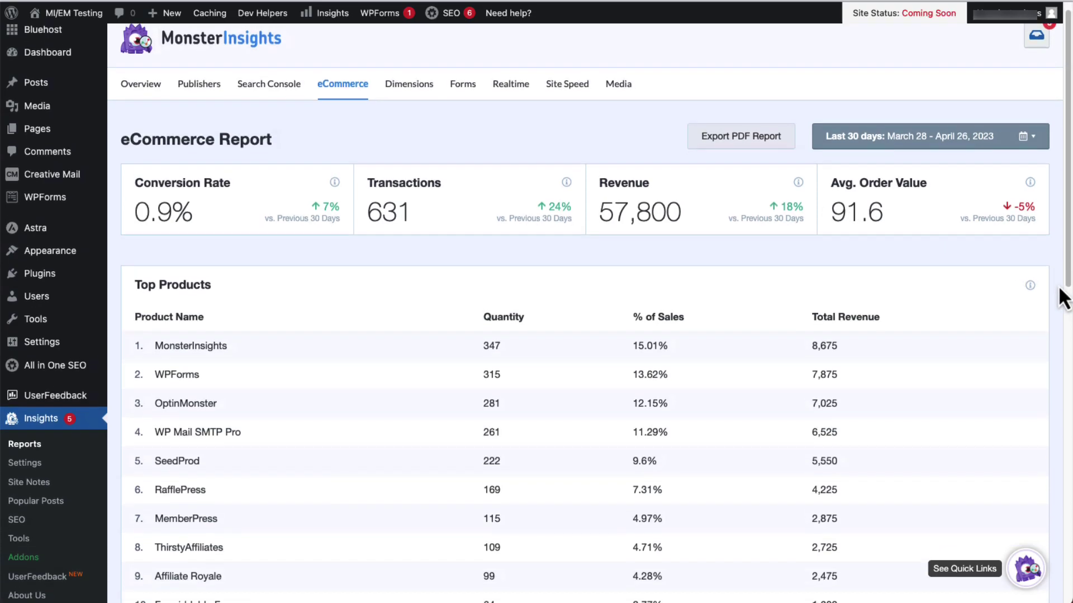
scroll(1063, 299, down, 5)
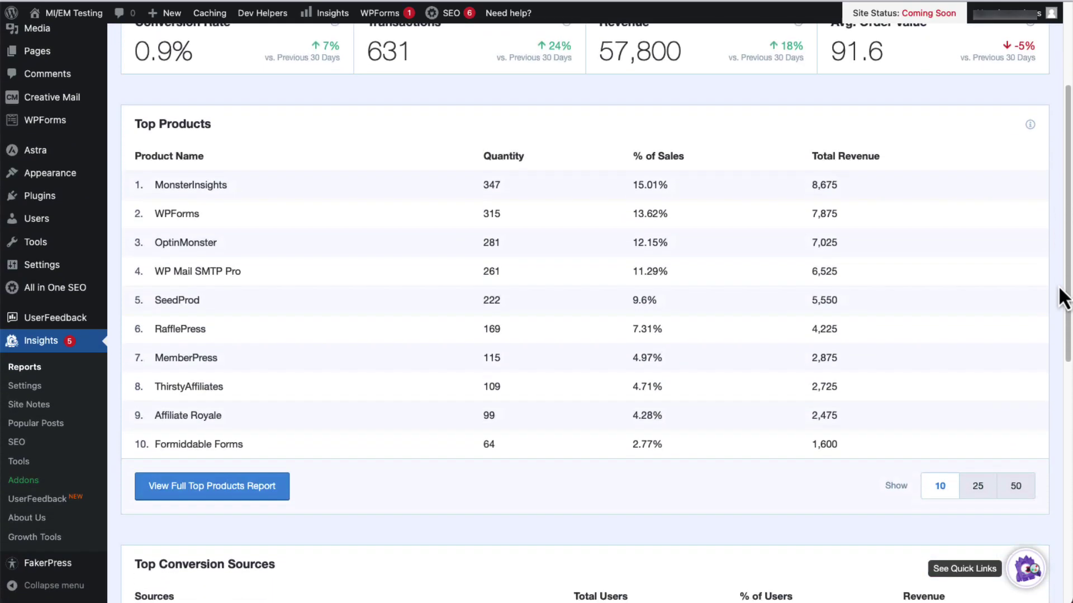
scroll(1063, 299, down, 5)
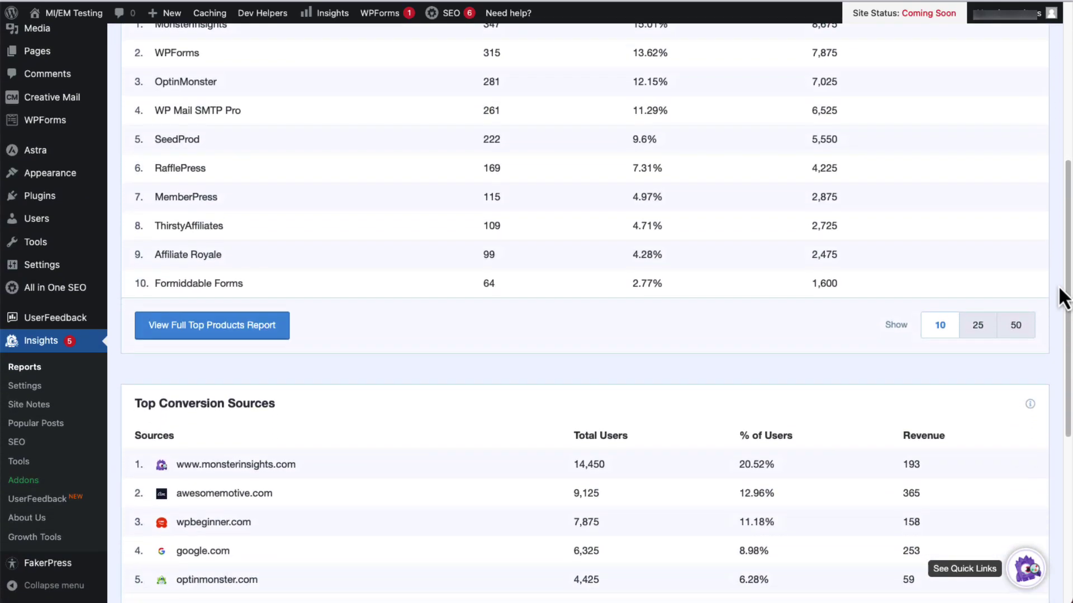
scroll(1063, 299, down, 5)
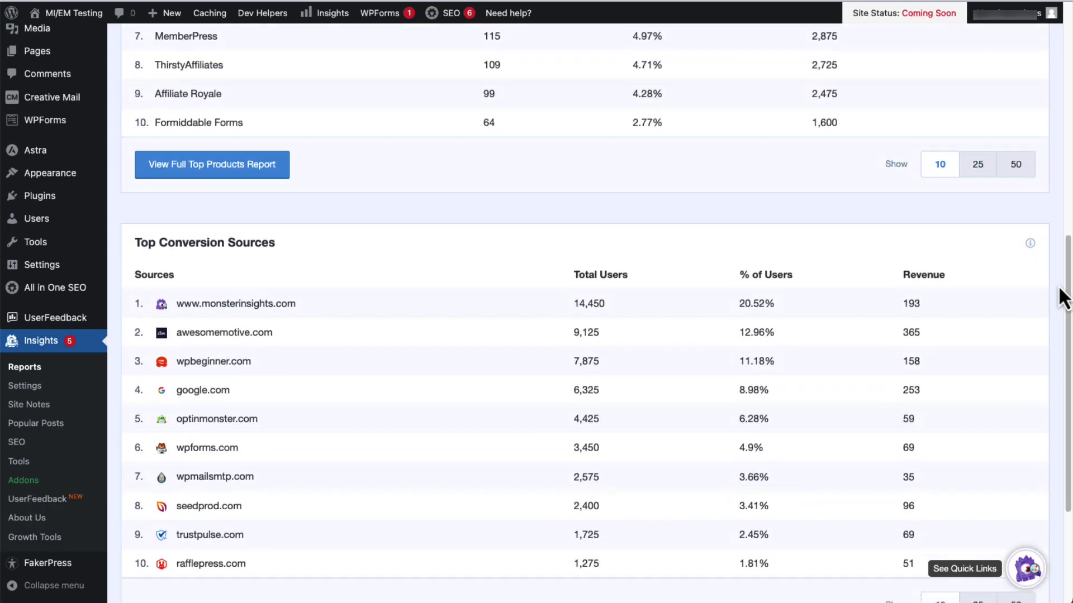
scroll(1063, 299, down, 2)
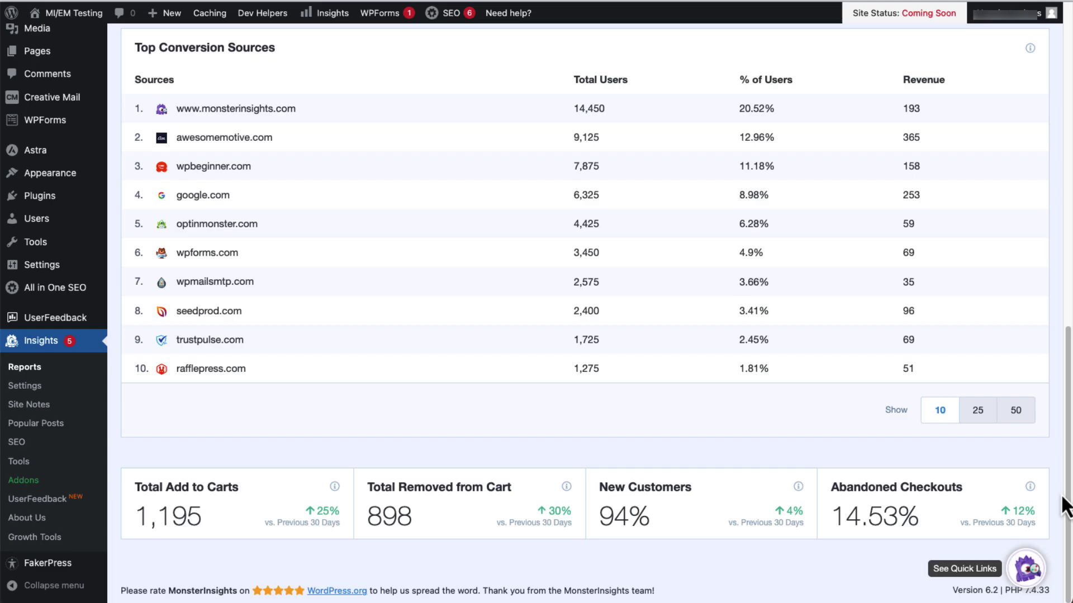
scroll(1066, 507, up, 10)
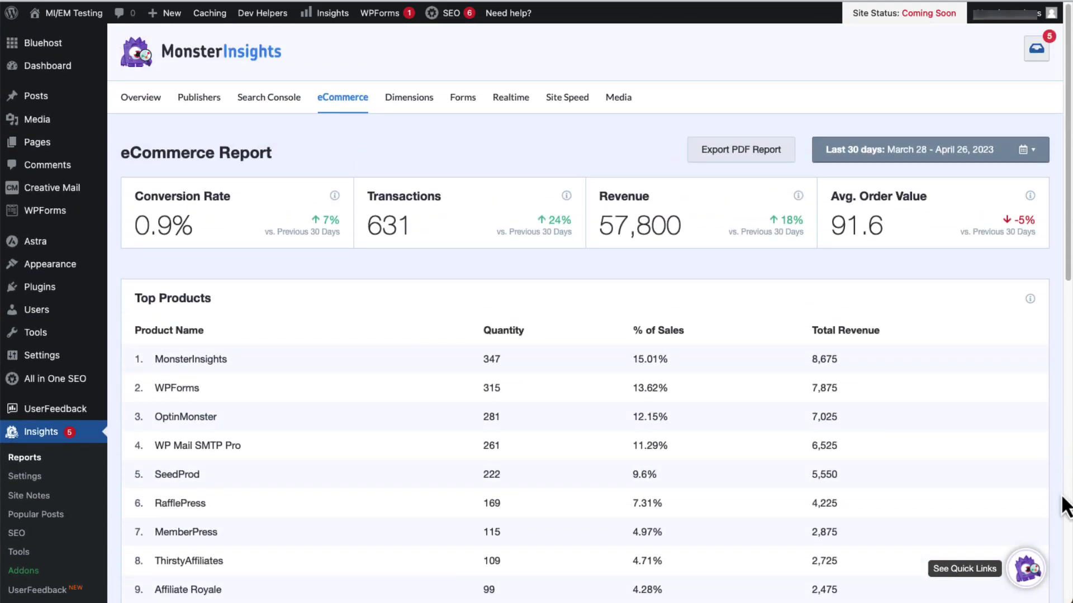
View the Dimensions report, then the Forms report led by Contact - Checkout at 7.72% conversion.
click(417, 115)
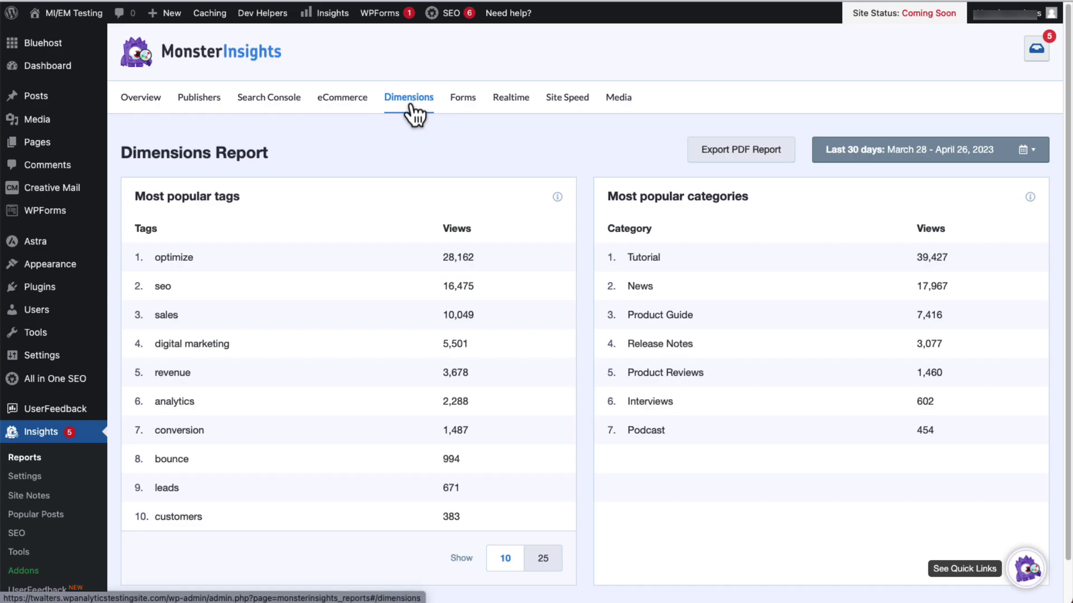
click(472, 110)
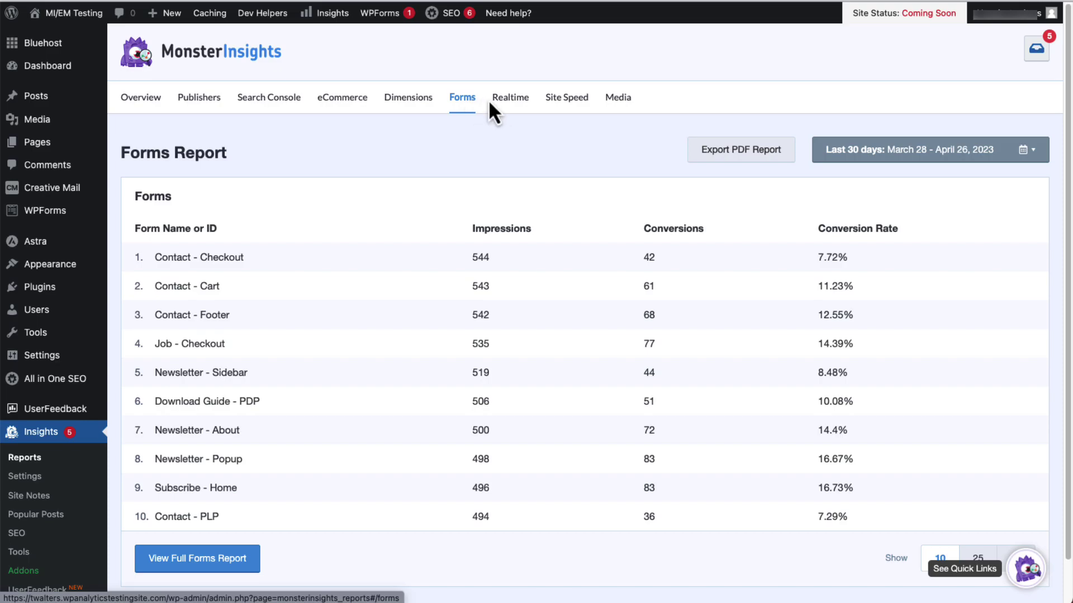
Open the Real-Time report with 51 active users and scroll through its pages, sources, countries and cities.
click(504, 106)
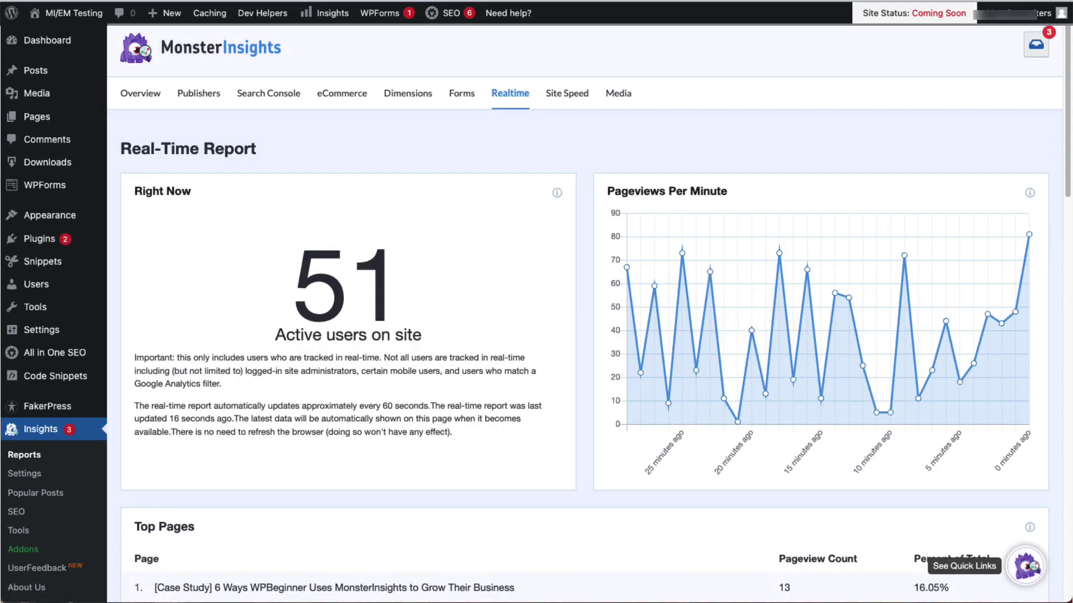
scroll(559, 313, down, 3)
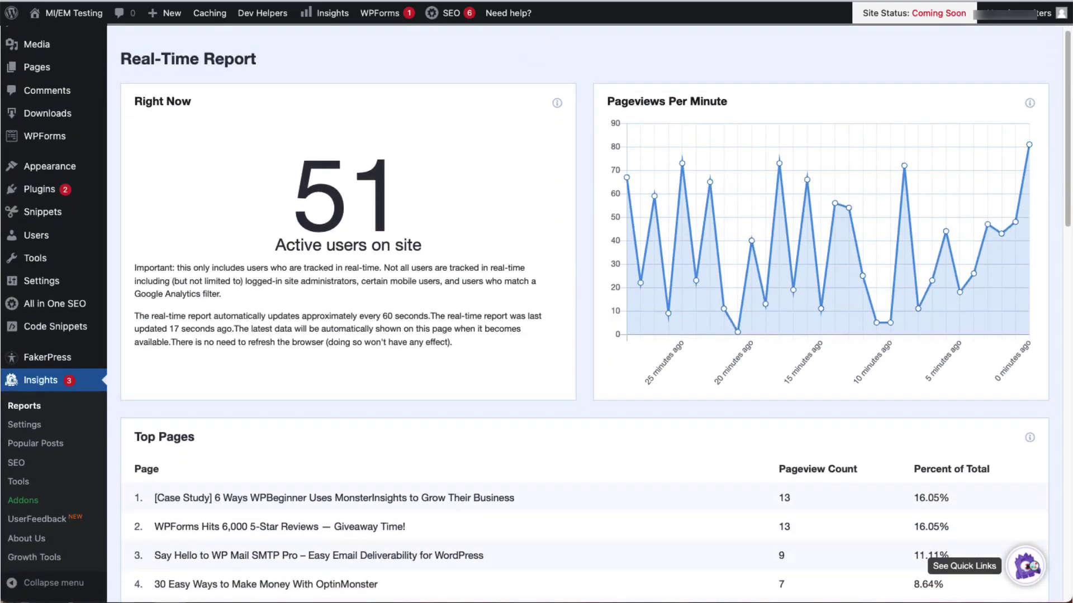
scroll(558, 313, down, 6)
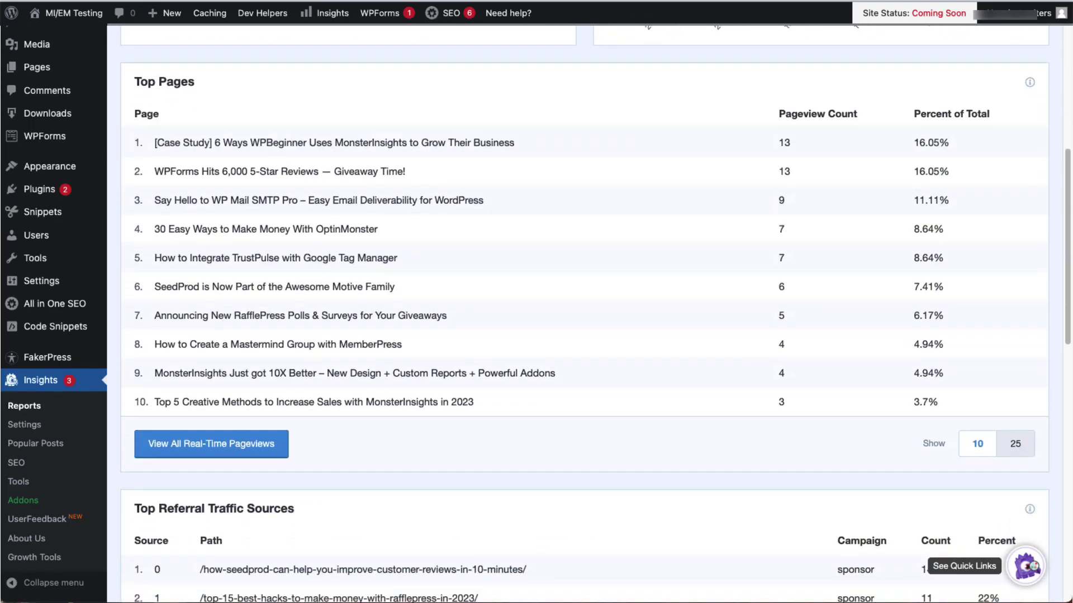
scroll(559, 313, down, 6)
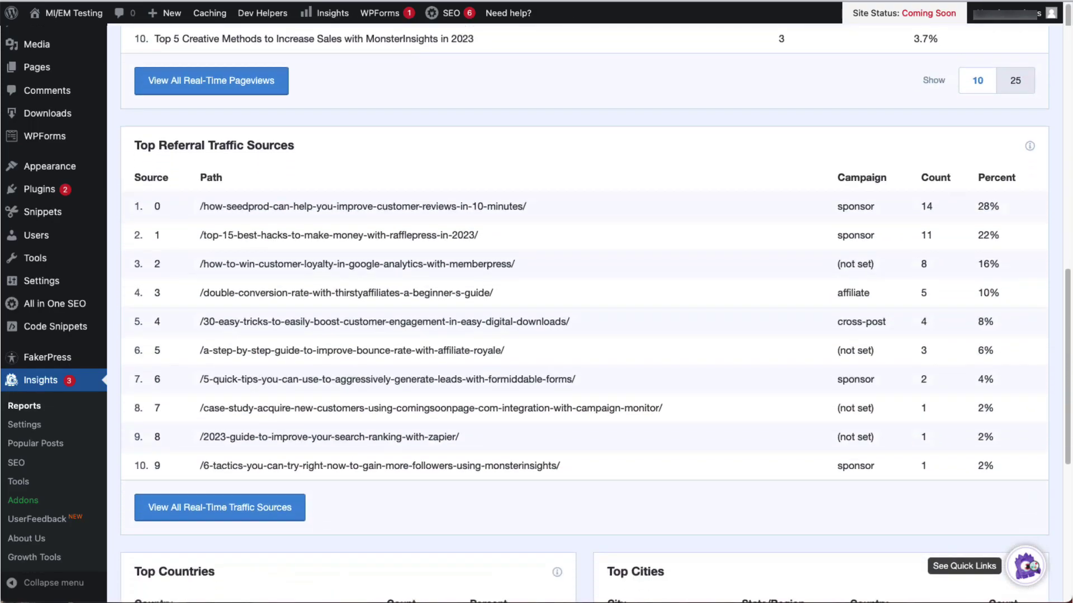
scroll(559, 313, down, 6)
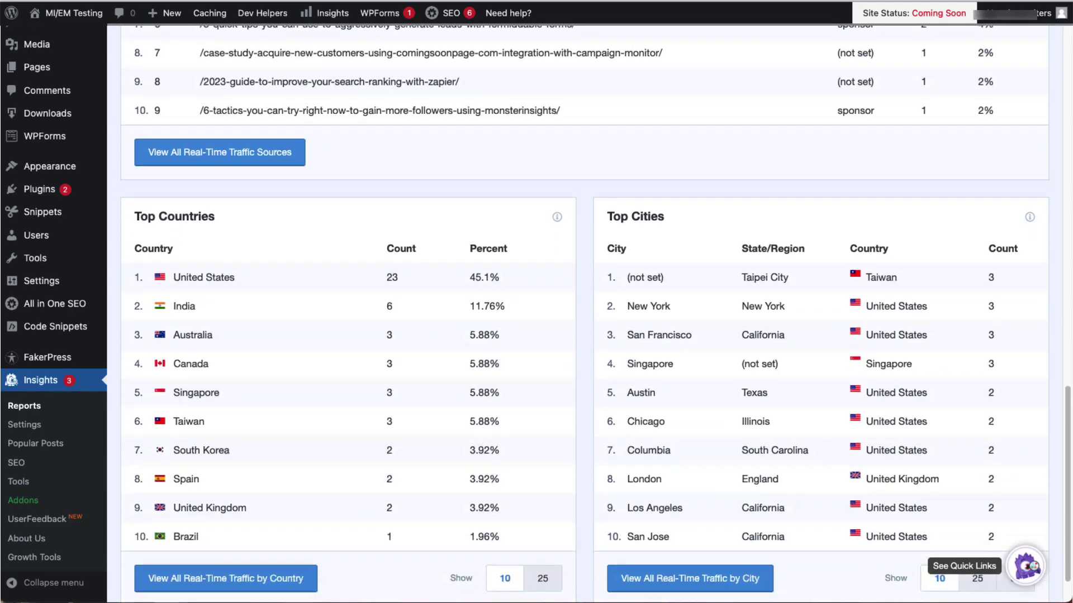
drag(1066, 567, 1064, 187)
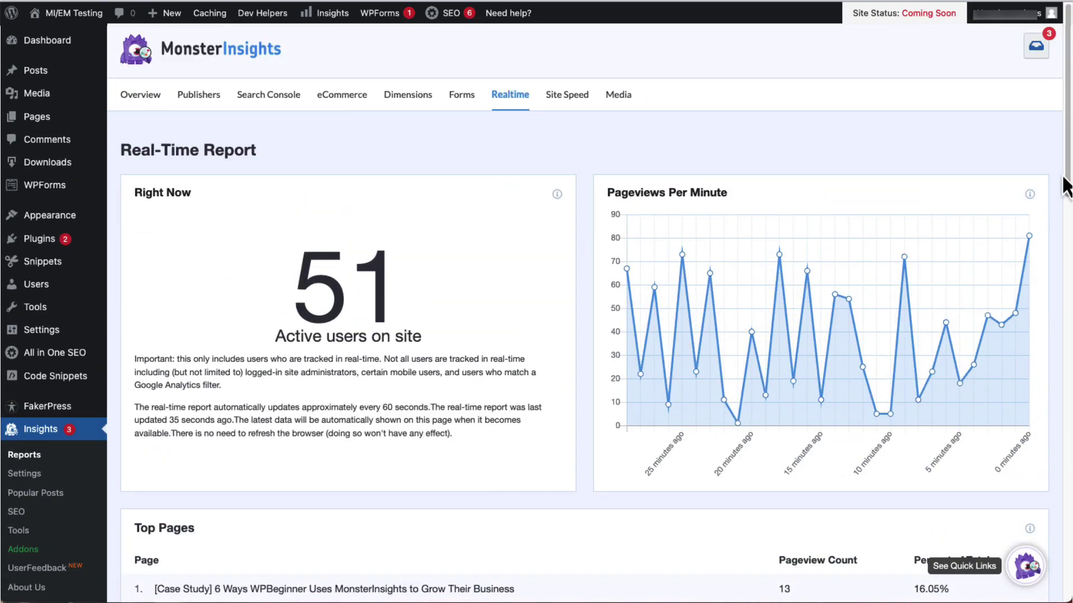
View the Site Speed report, then the Media report's video plays and Video Details table.
click(559, 95)
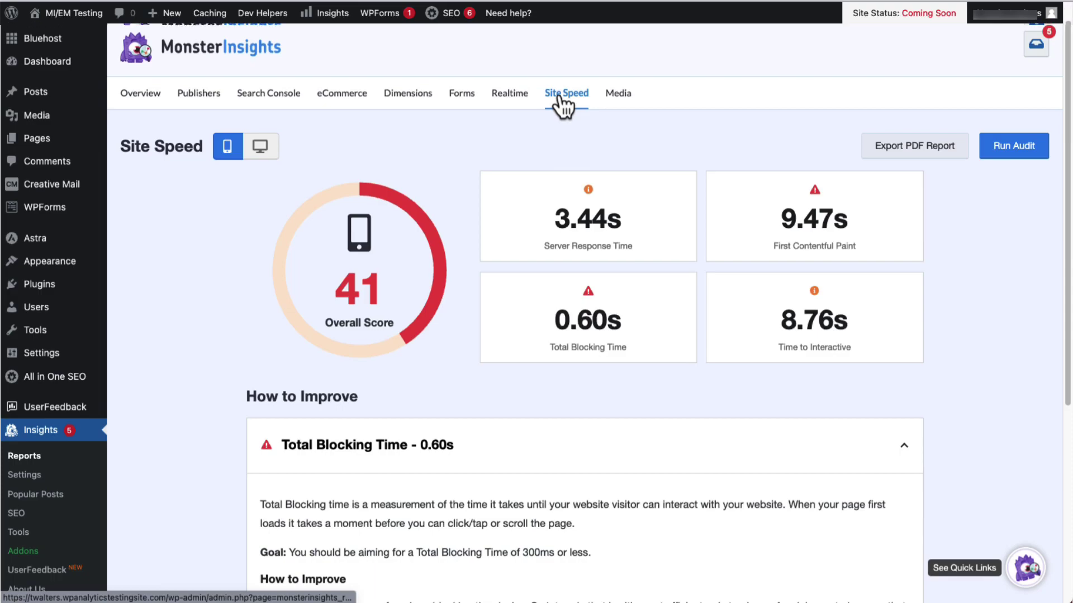
click(611, 96)
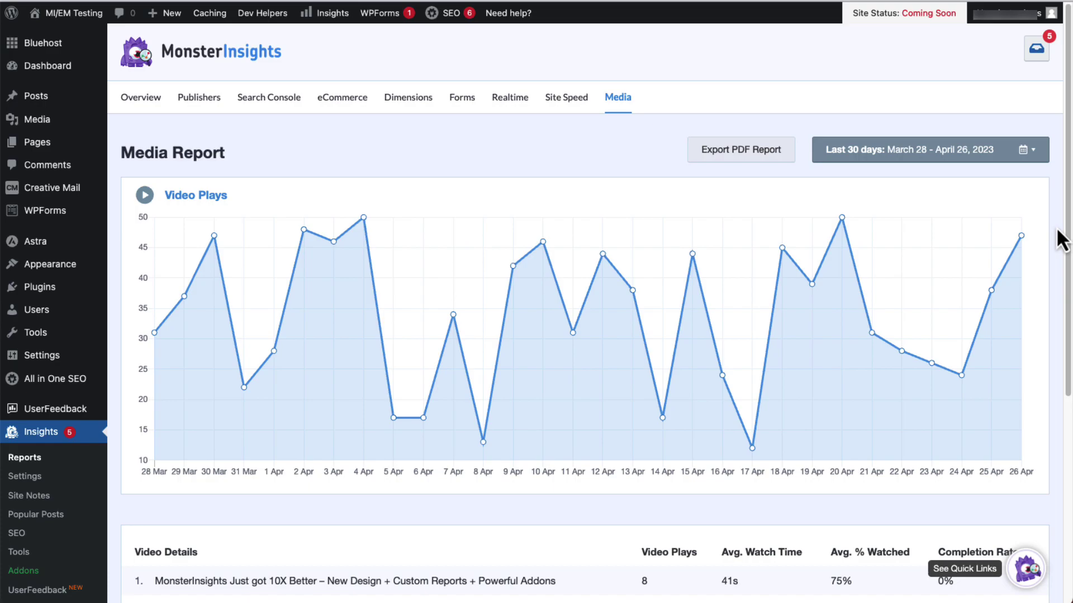
scroll(1062, 240, down, 5)
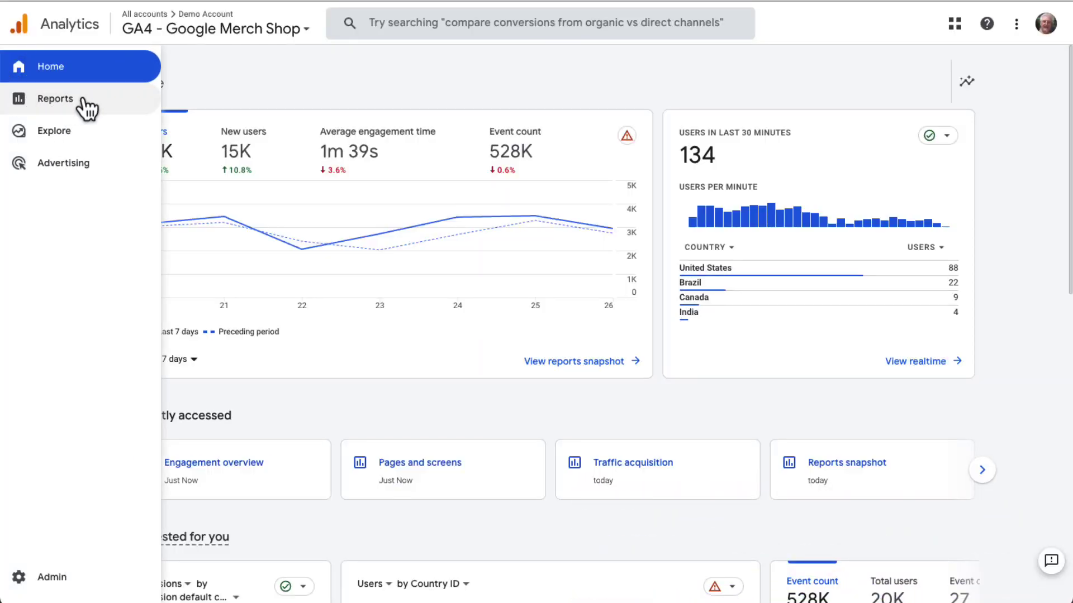
Open the GA4 Reports snapshot for the Google Merch Shop demo, showing 70K users.
click(82, 99)
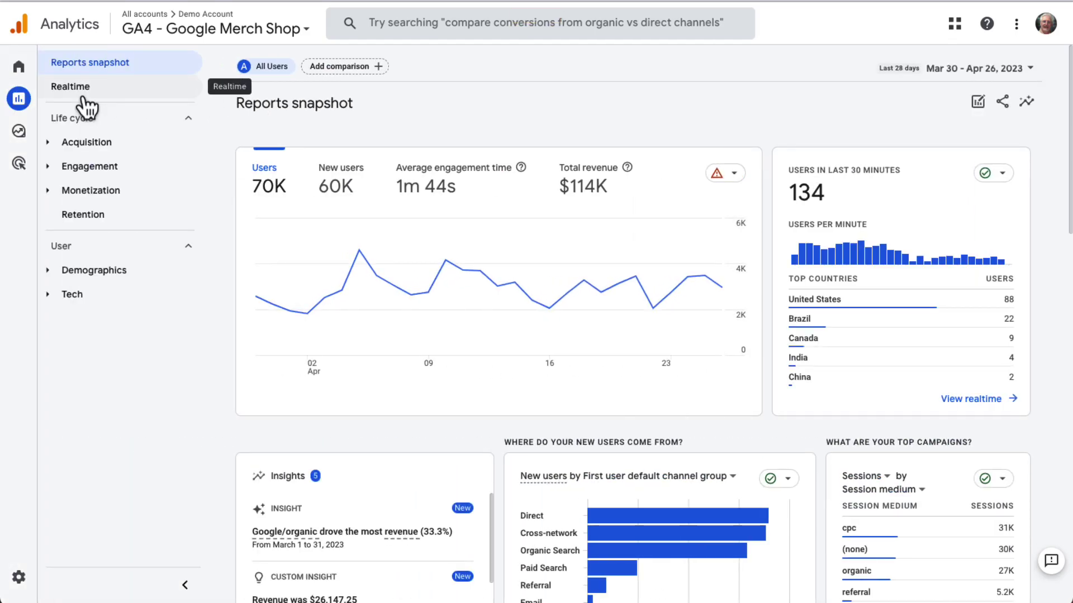
Open Acquisition > Traffic acquisition and scroll to the channel-group table led by Direct with 21,473 users.
click(87, 144)
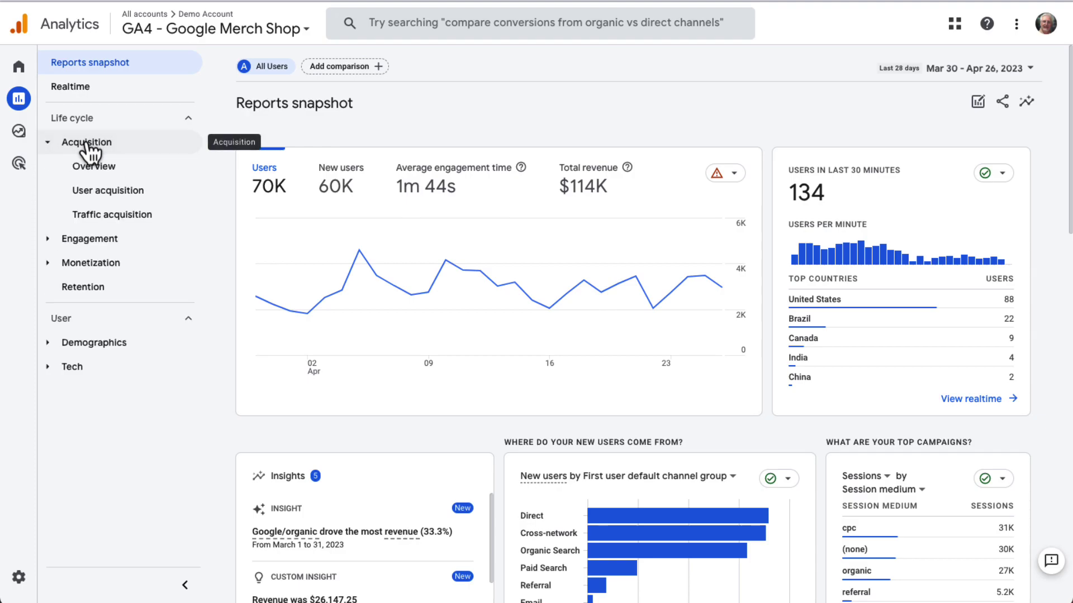
click(109, 222)
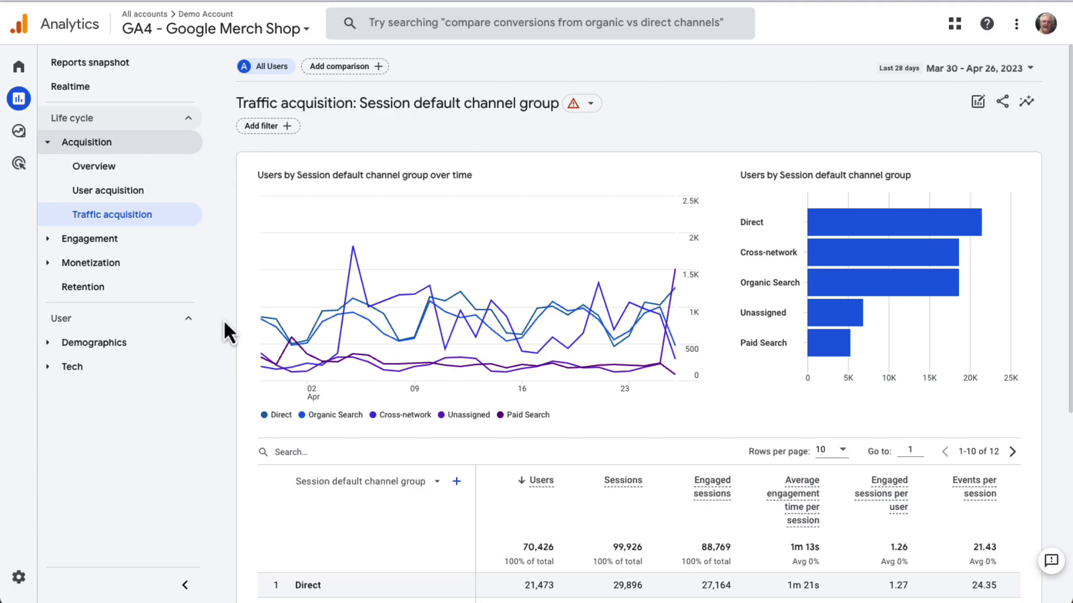
scroll(224, 320, down, 5)
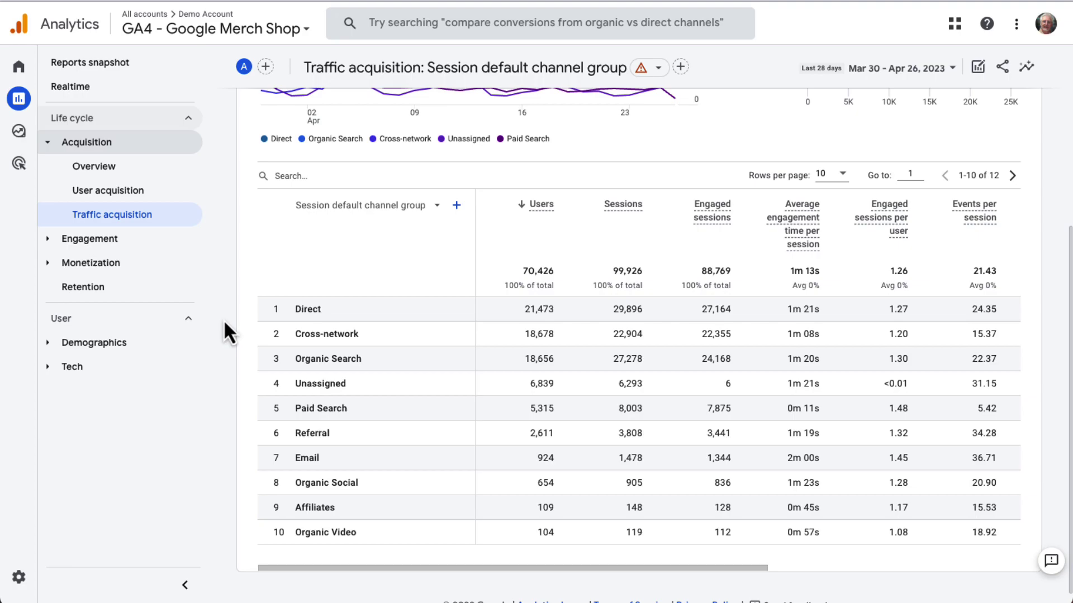
Switch the table's primary dimension to Session source / medium, led by google / cpc at 24,019 users.
click(407, 206)
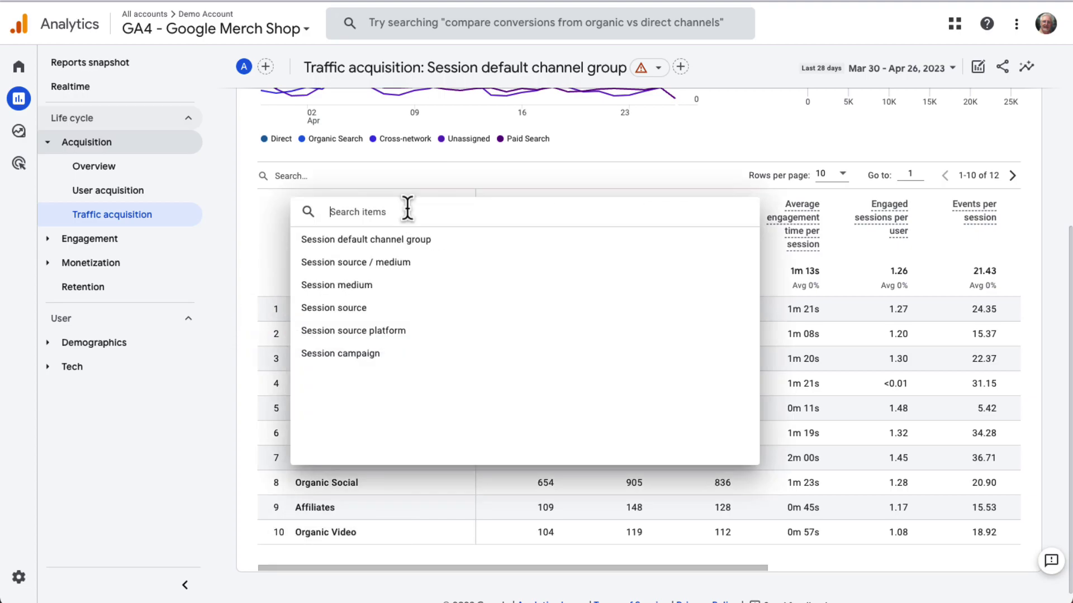
click(391, 262)
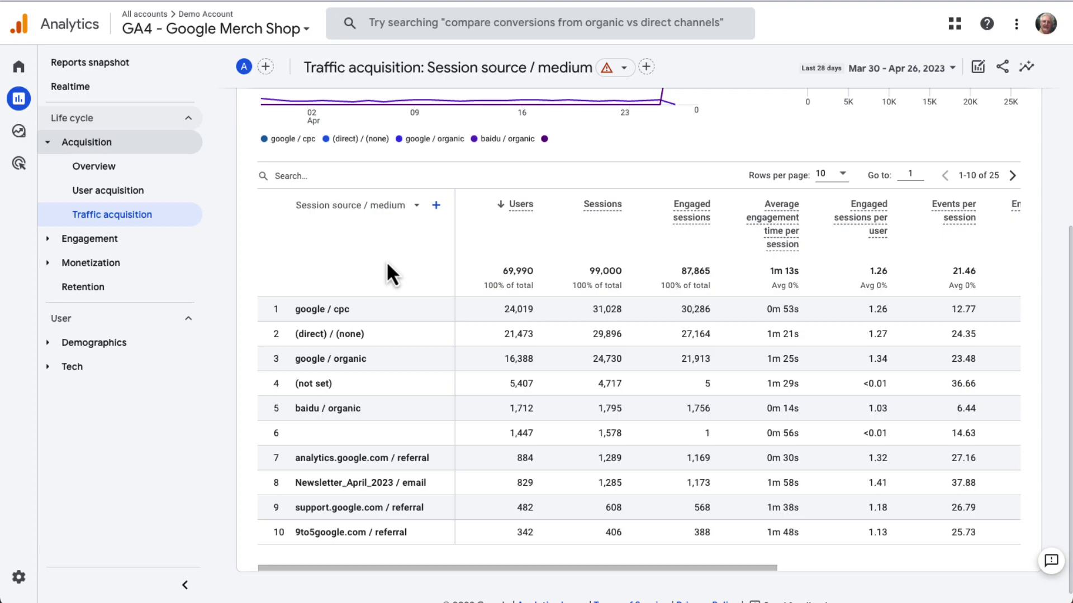
Open Engagement > Pages and screens and scroll to the table where / leads with 46,177 views.
click(68, 240)
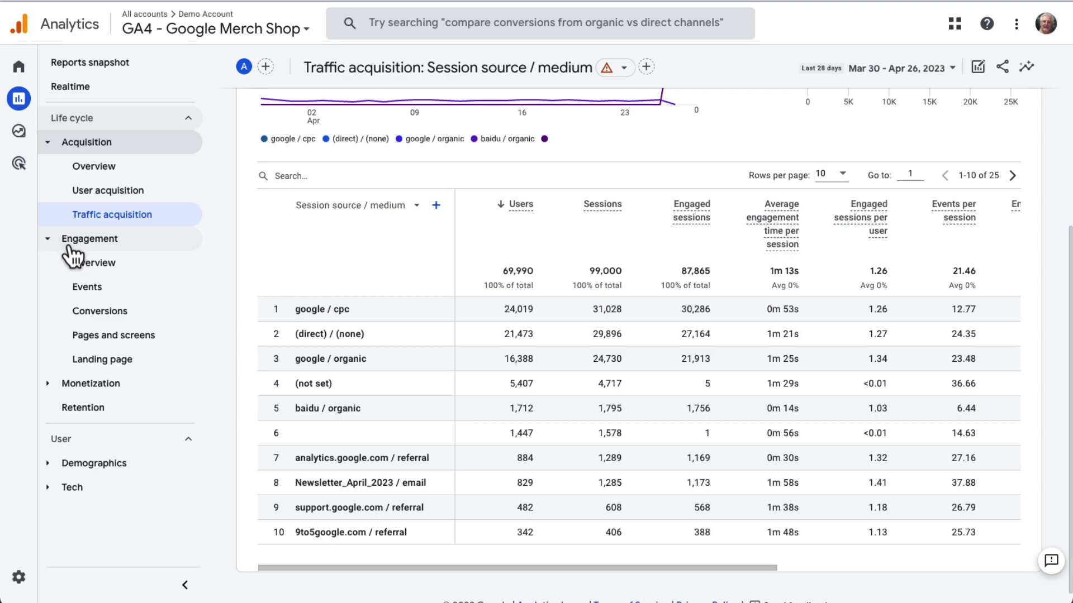
click(111, 340)
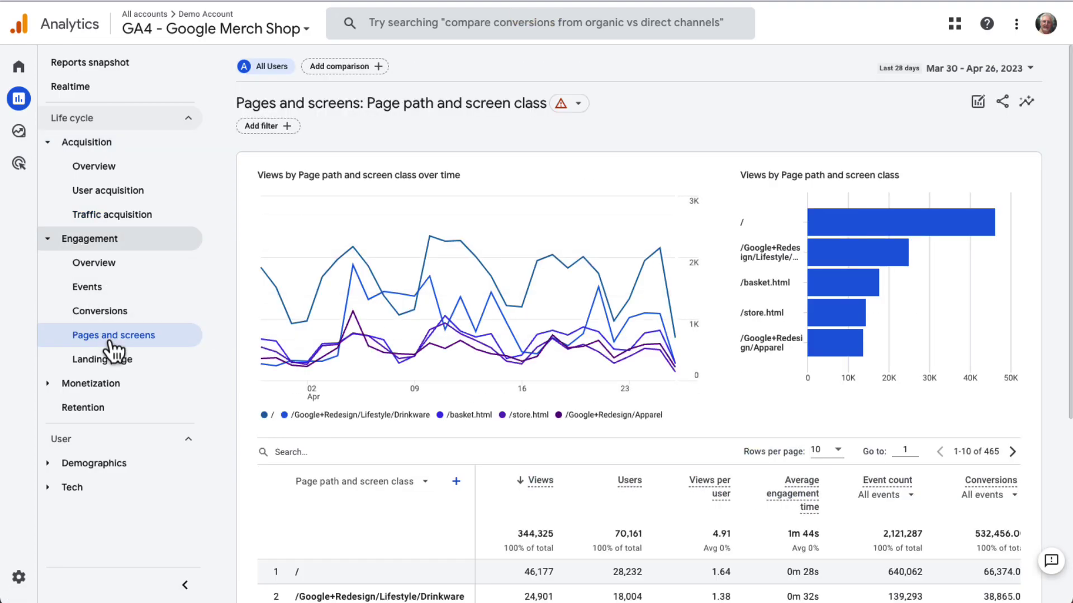
scroll(243, 424, down, 5)
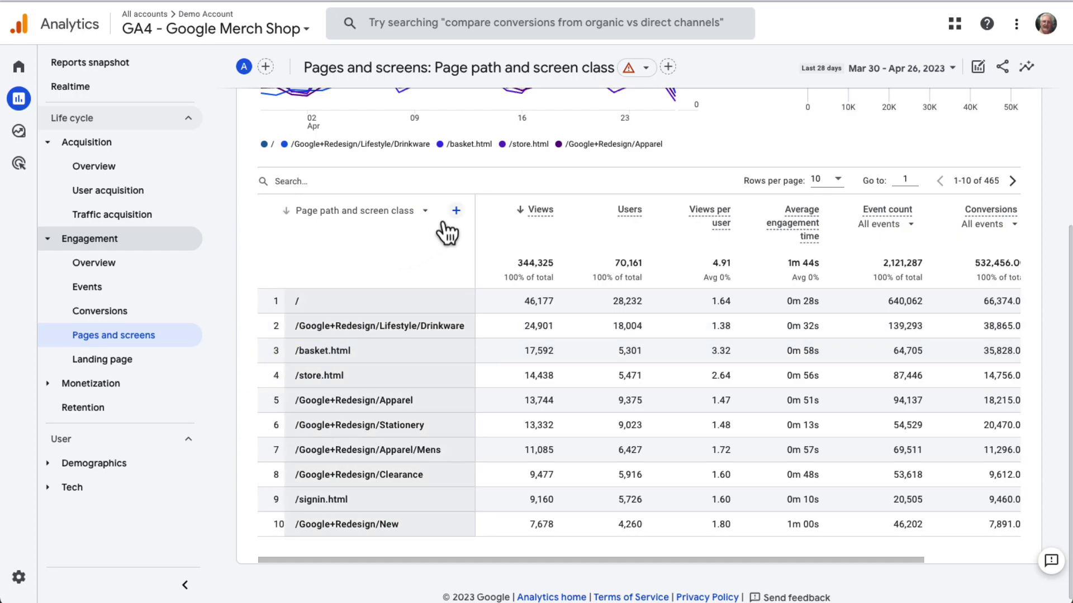
Add Session source / medium from Traffic source as the second dimension of the Pages and screens table.
click(456, 210)
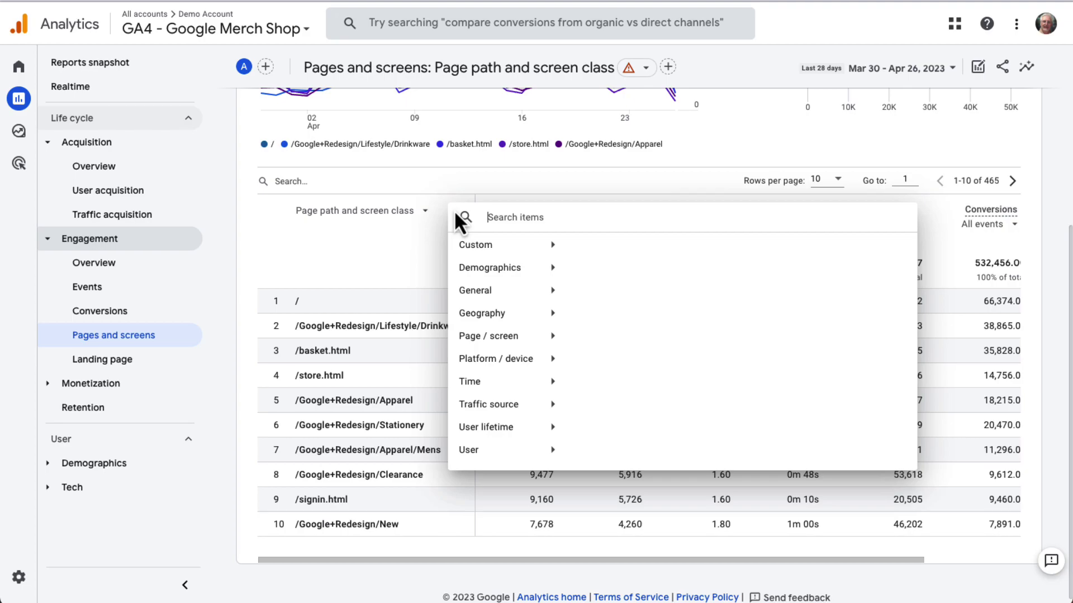
click(526, 406)
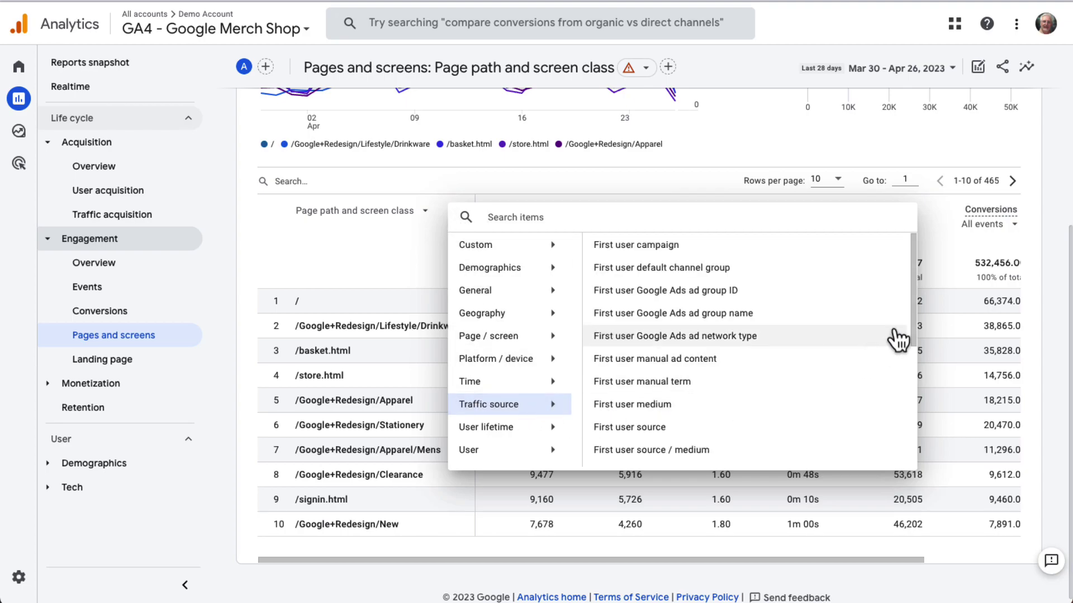
drag(912, 319, 924, 444)
click(693, 433)
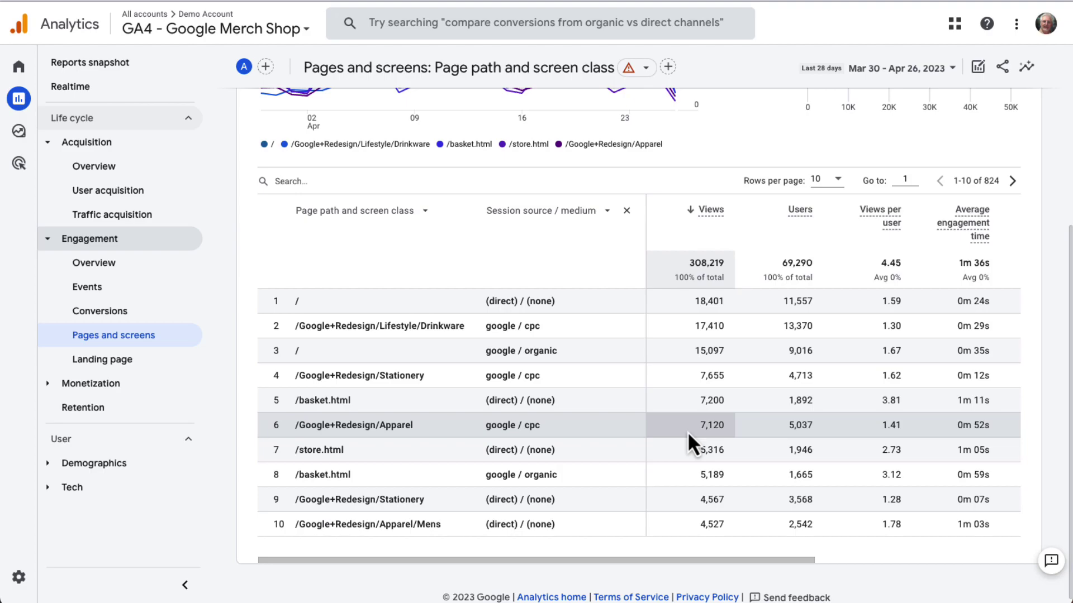
Filter Event count to first_visit and sort descending, putting Lifestyle/Drinkware via google / cpc on top.
drag(696, 560, 898, 555)
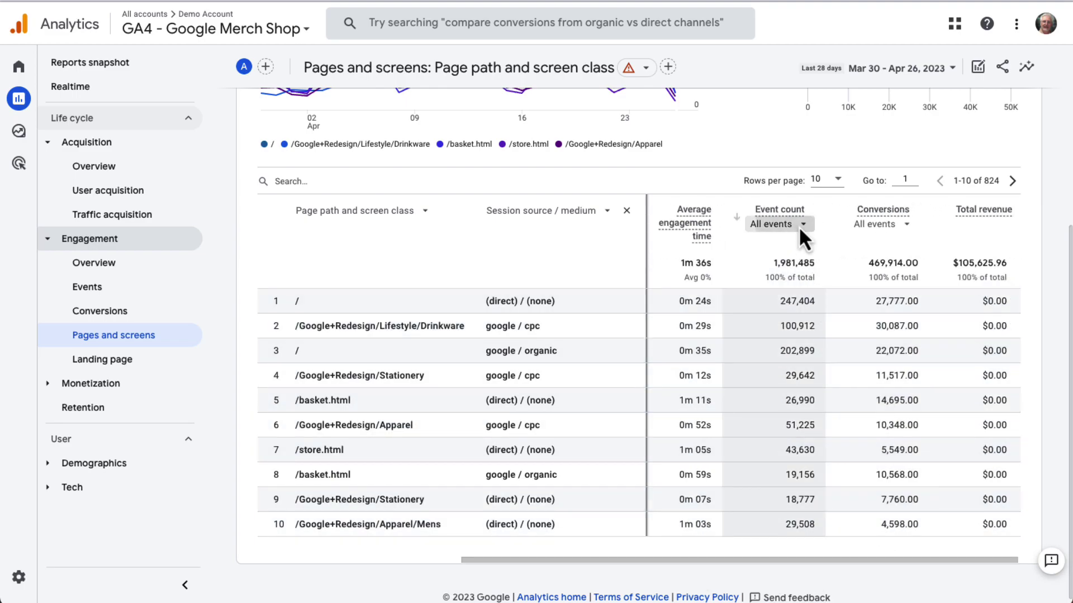
click(799, 226)
scroll(485, 277, down, 3)
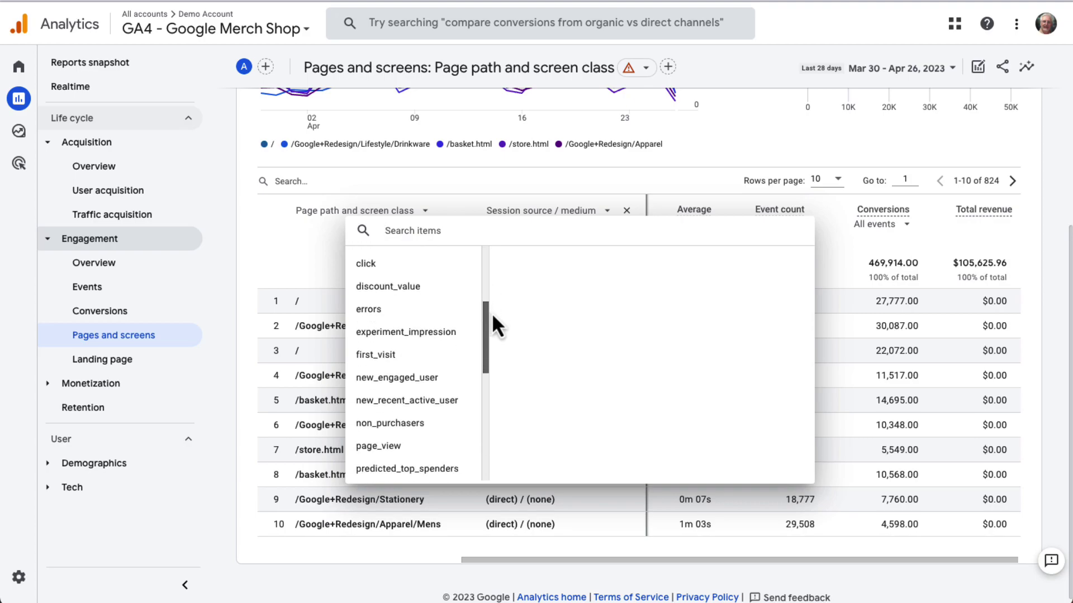
click(402, 316)
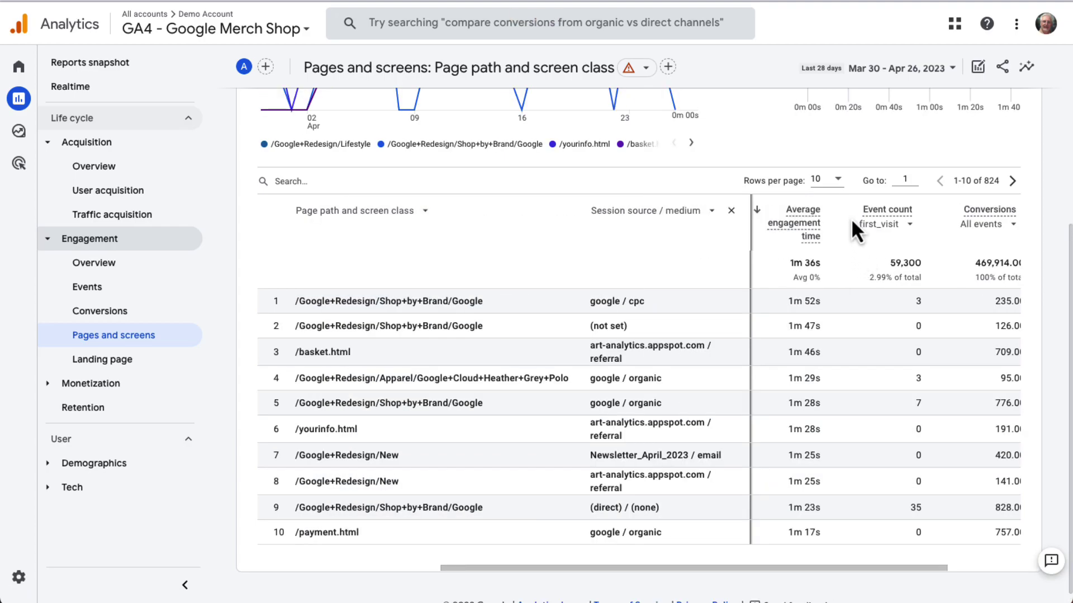
click(852, 226)
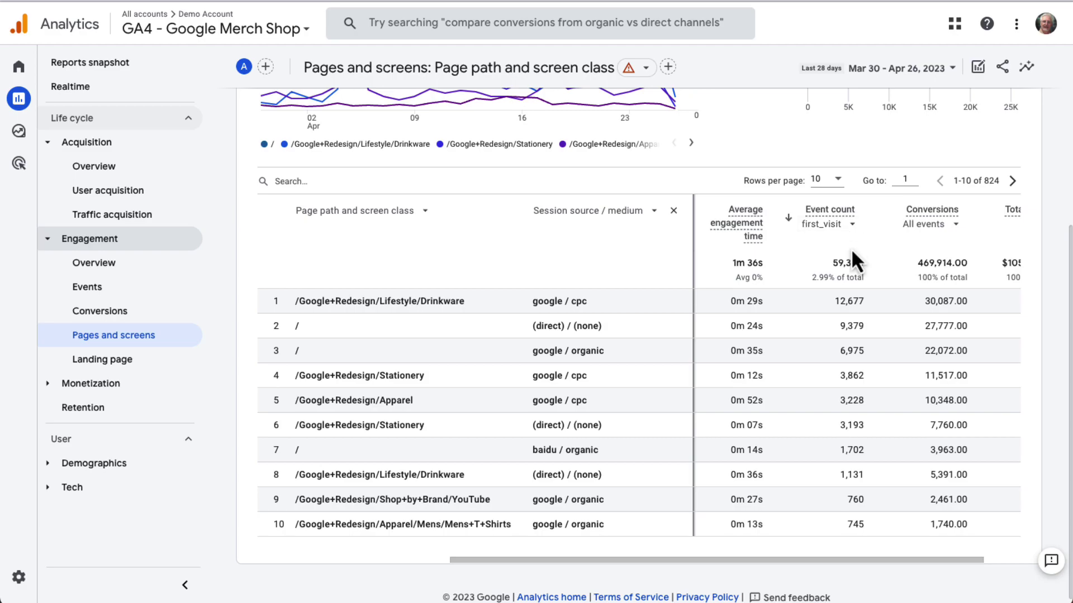